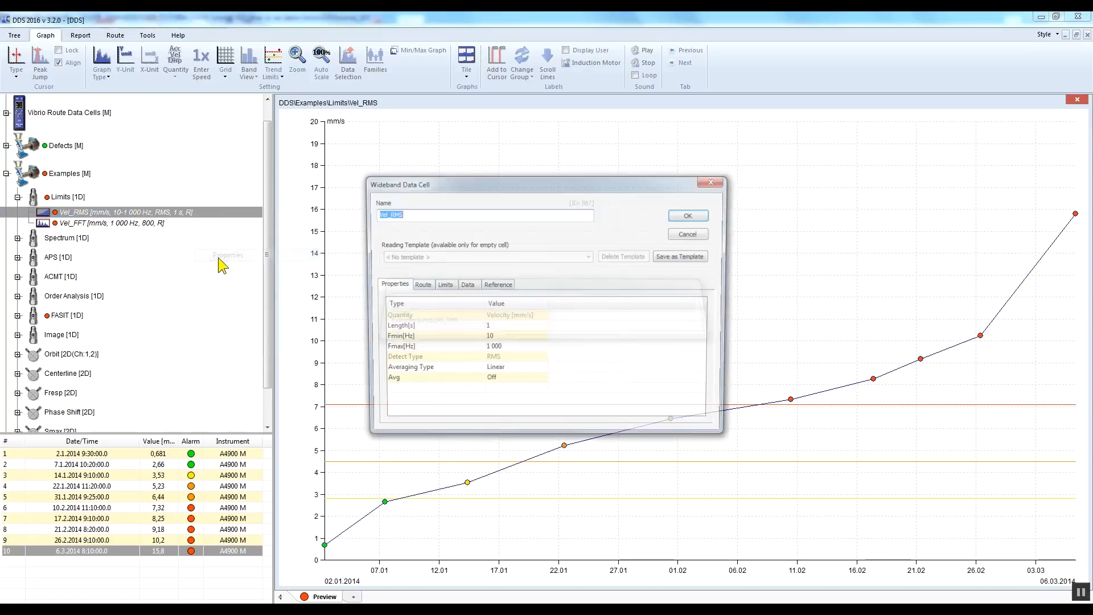
# Step: Review the limit settings of the Vel_RMS data cell under Examples, cancel them and collapse the Examples machine
pyautogui.click(444, 284)
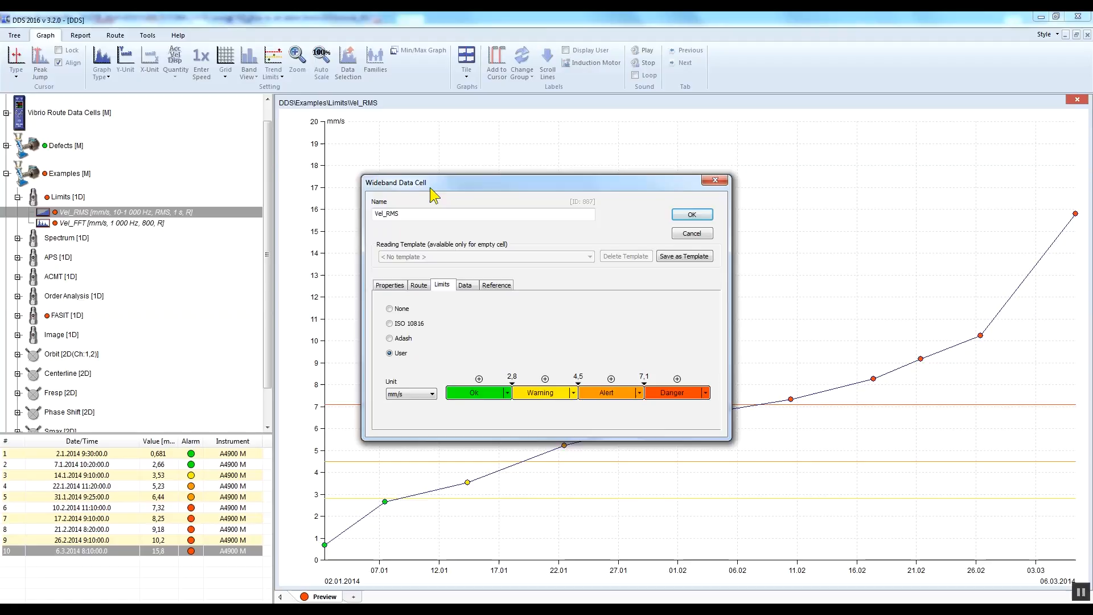
pyautogui.click(703, 234)
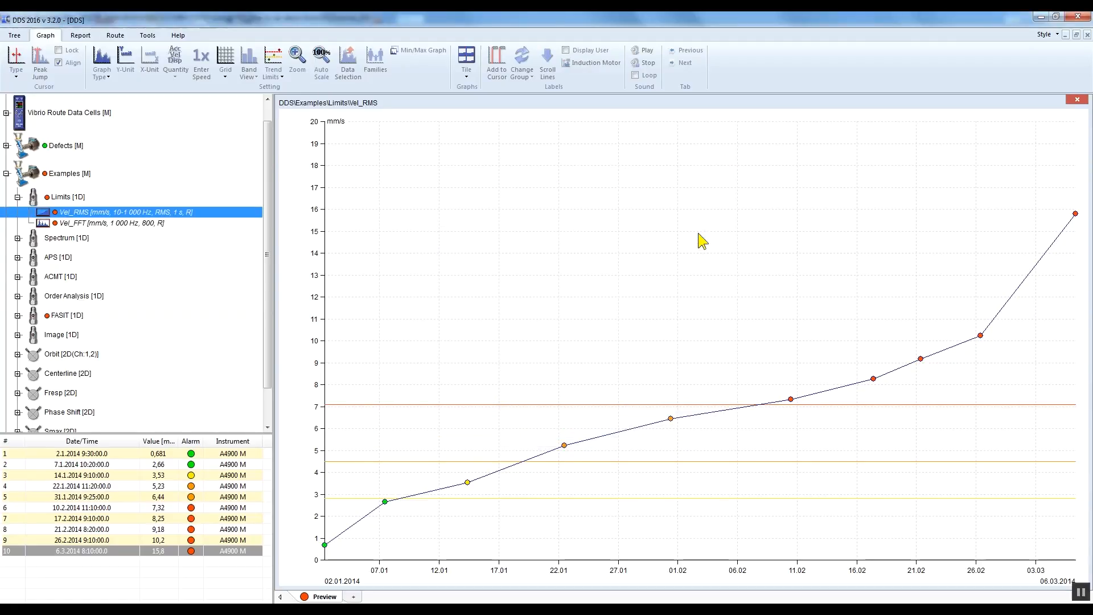
pyautogui.click(7, 174)
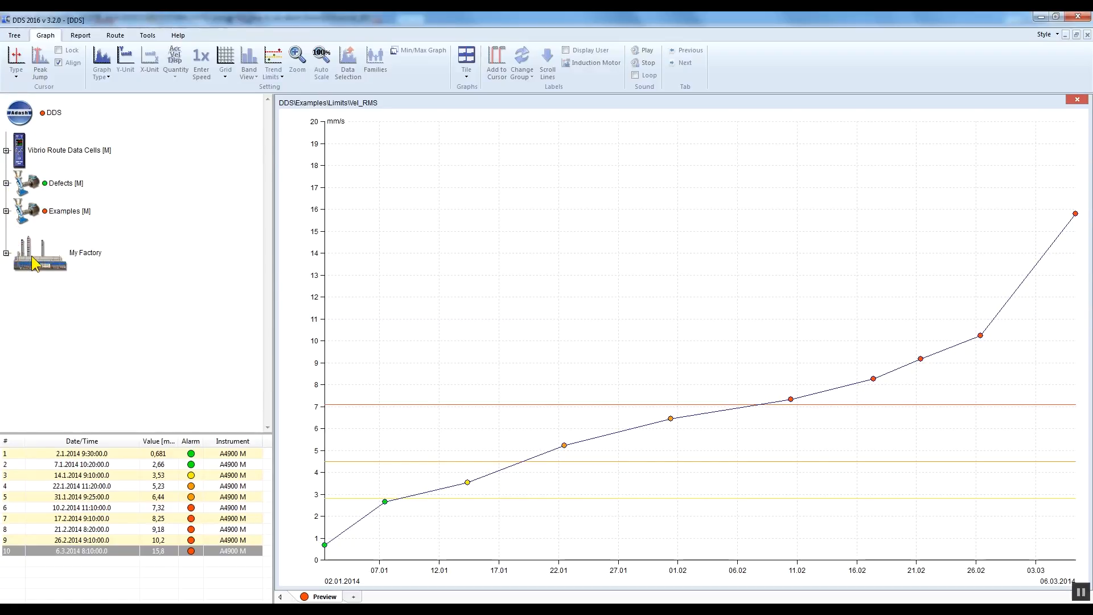
# Step: Expand My Factory through Department to Machine 1 and display the graphs of Bearing 1
pyautogui.click(33, 263)
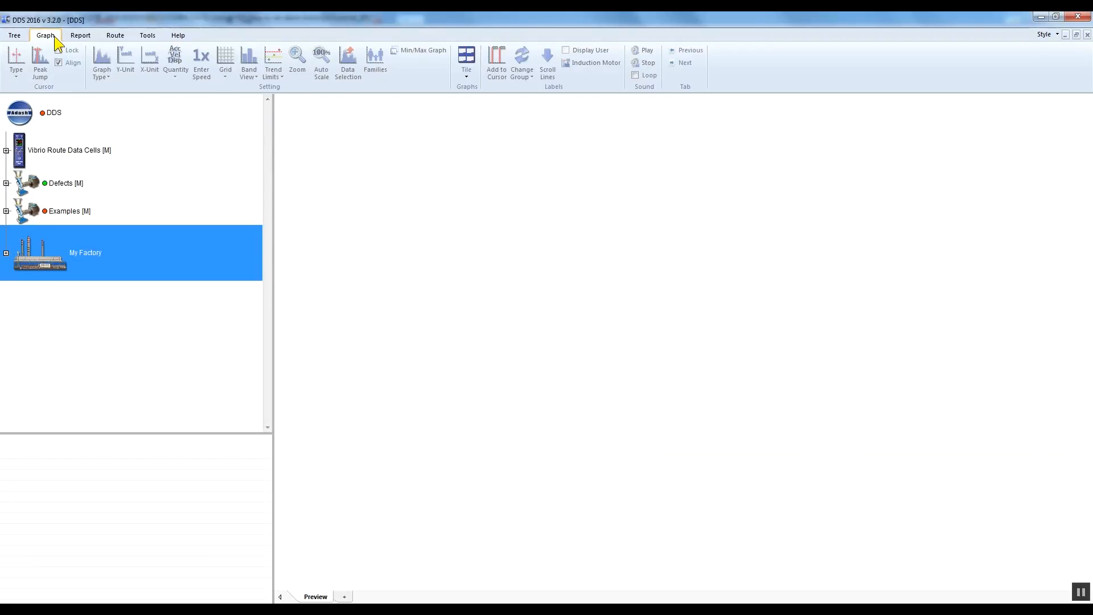
pyautogui.click(7, 253)
pyautogui.click(18, 290)
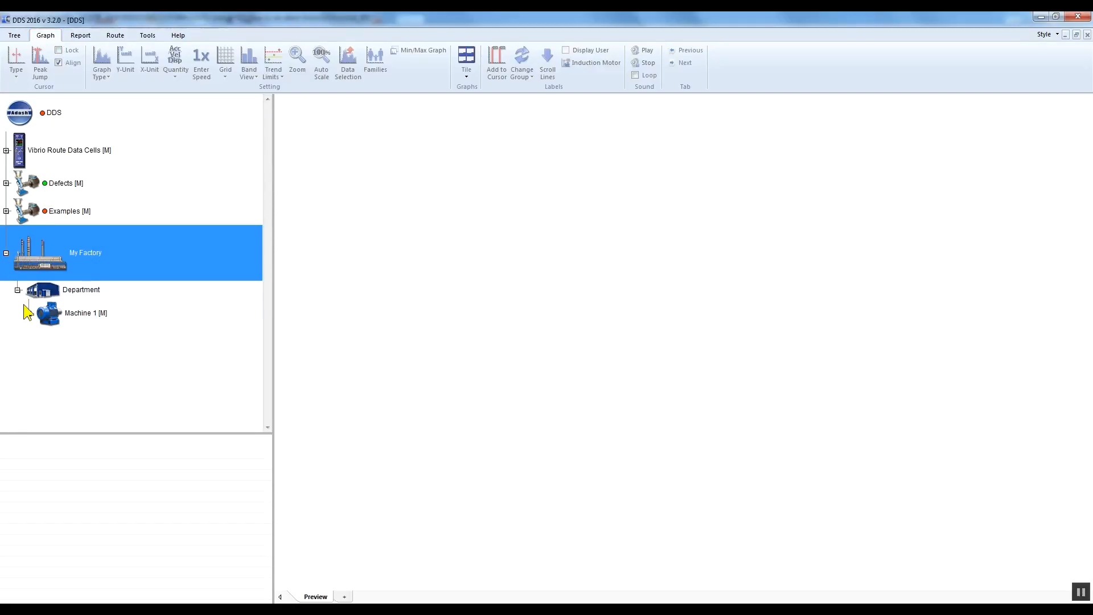
pyautogui.click(29, 313)
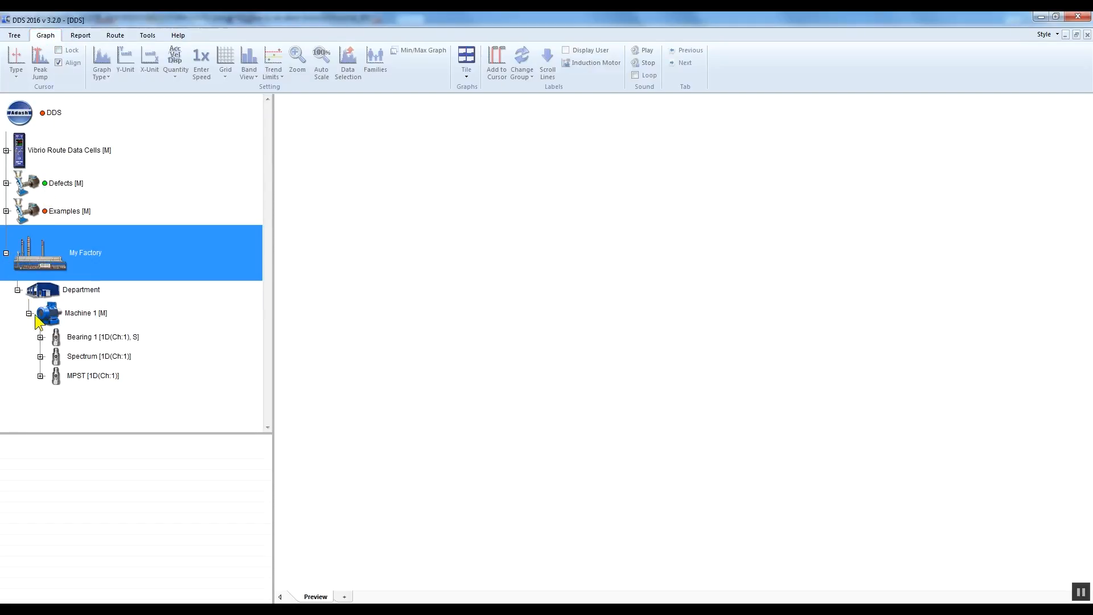
pyautogui.click(77, 323)
pyautogui.click(78, 341)
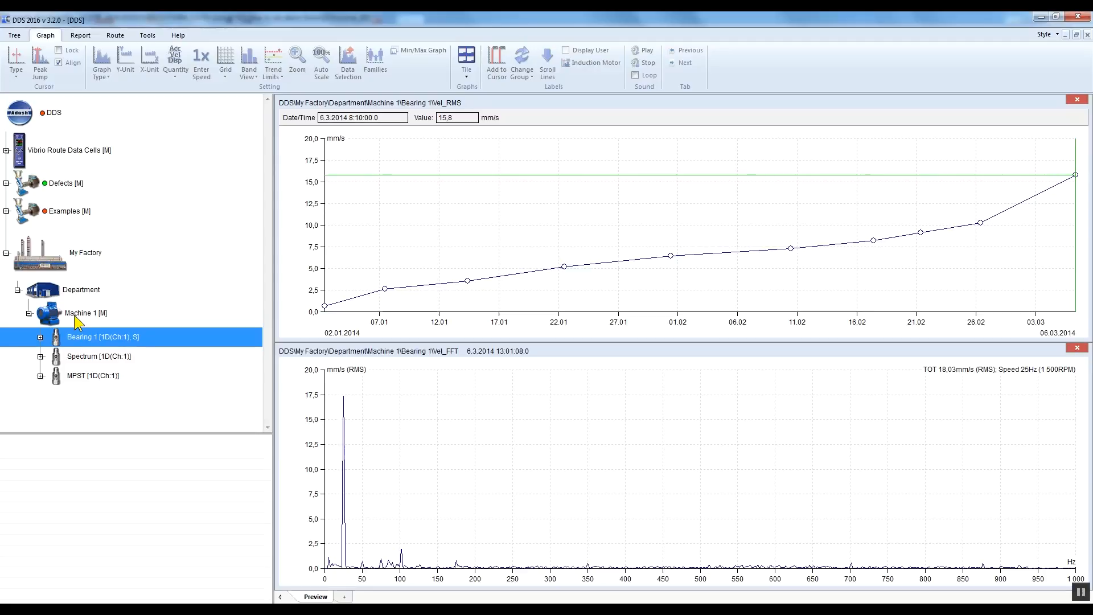
# Step: Set the ISO 10816 properties of Machine 1 to machine group Group 2 with a Rigid foundation
pyautogui.click(78, 319)
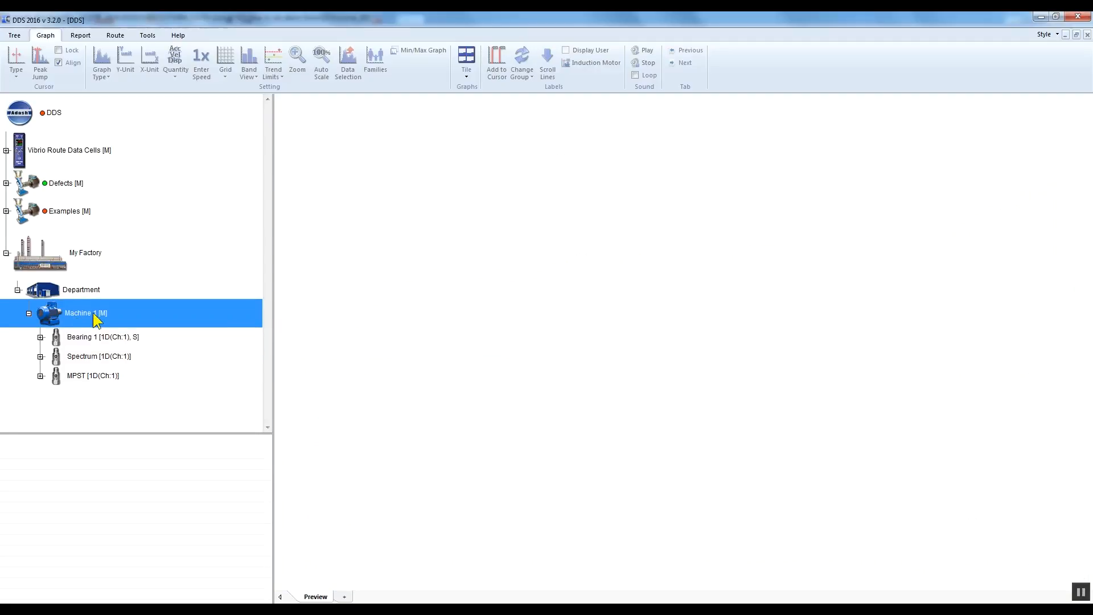
pyautogui.rightClick(118, 322)
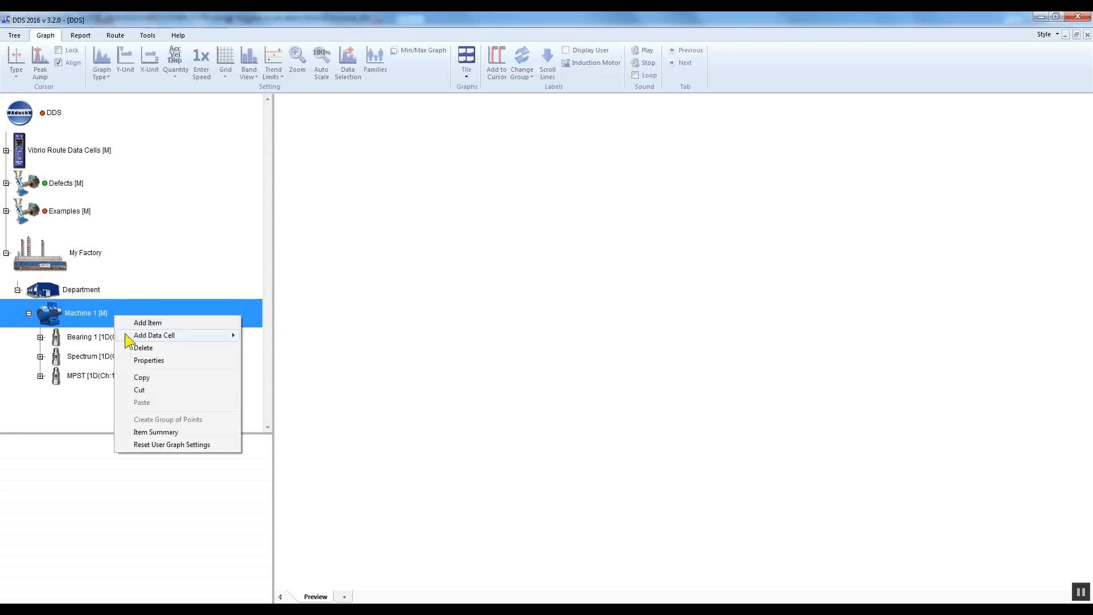
pyautogui.click(166, 360)
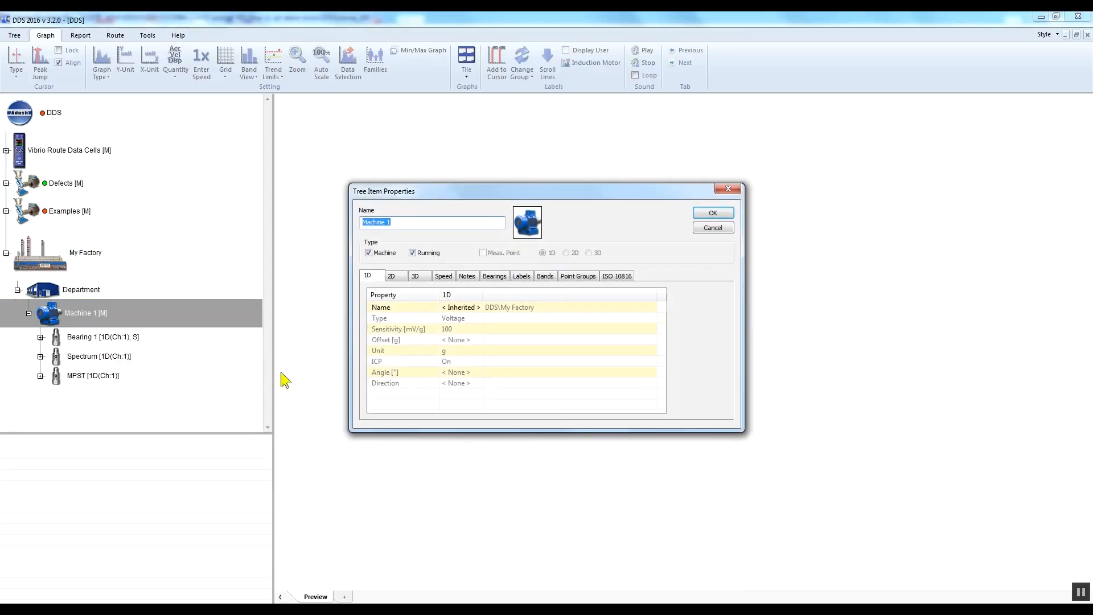
pyautogui.click(629, 277)
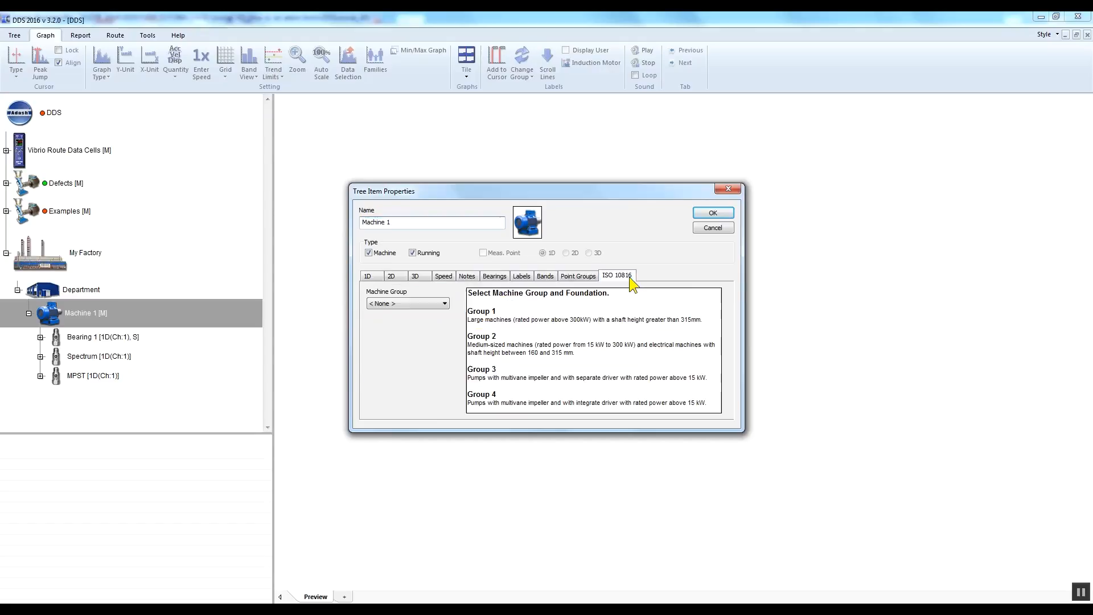
pyautogui.click(445, 304)
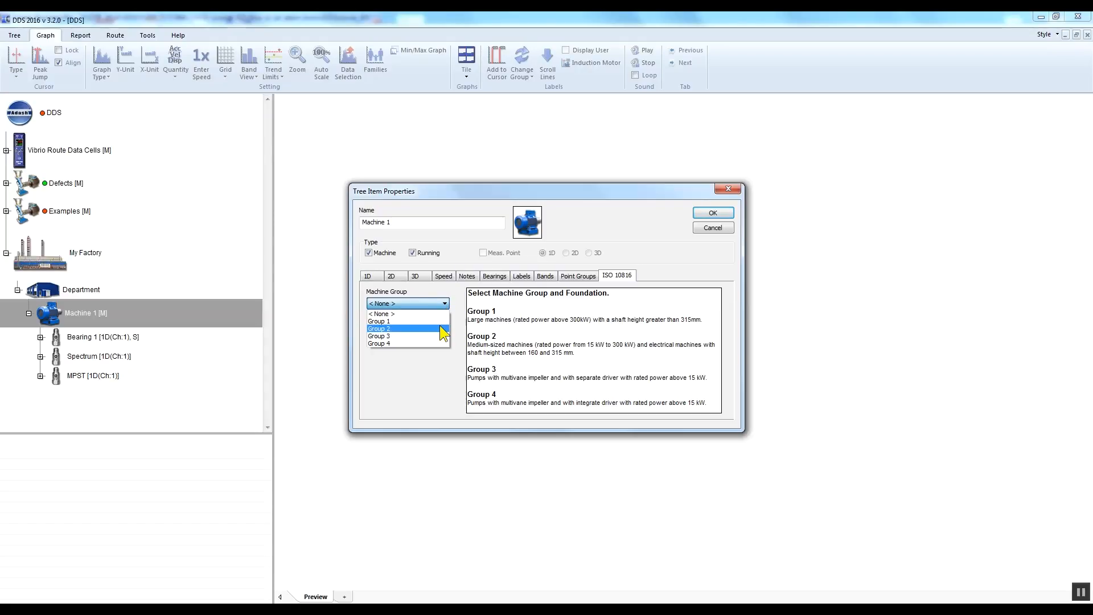
pyautogui.click(441, 329)
pyautogui.click(444, 336)
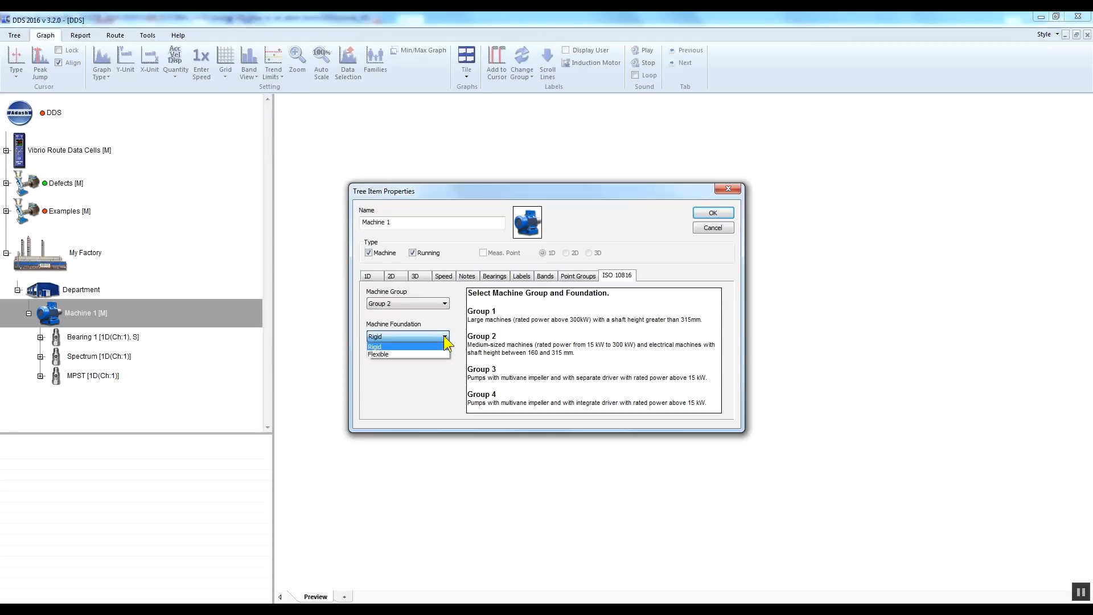
pyautogui.click(444, 336)
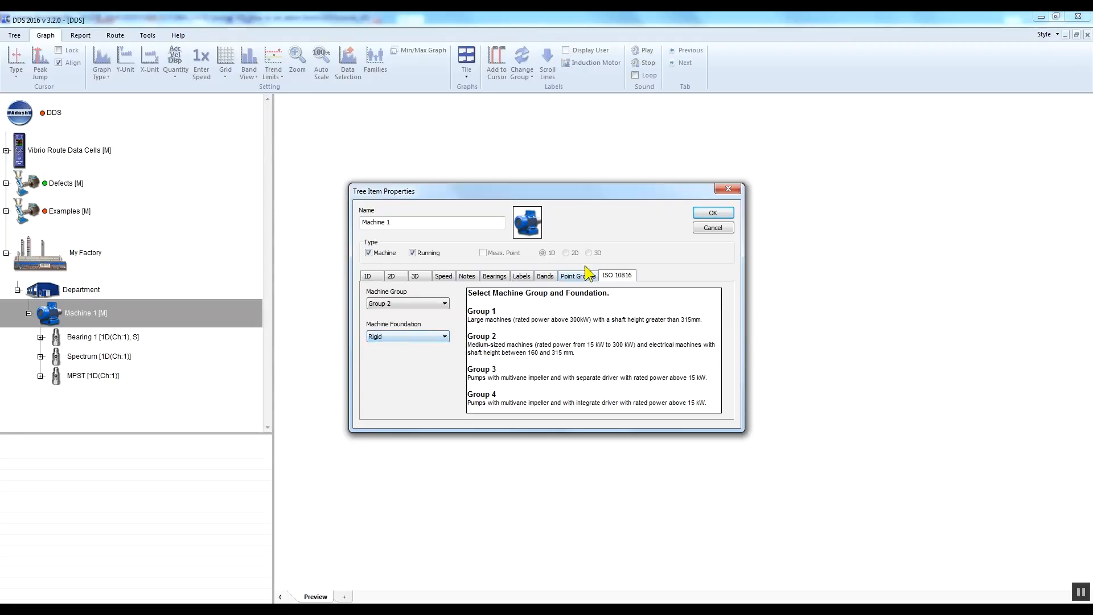
pyautogui.click(712, 212)
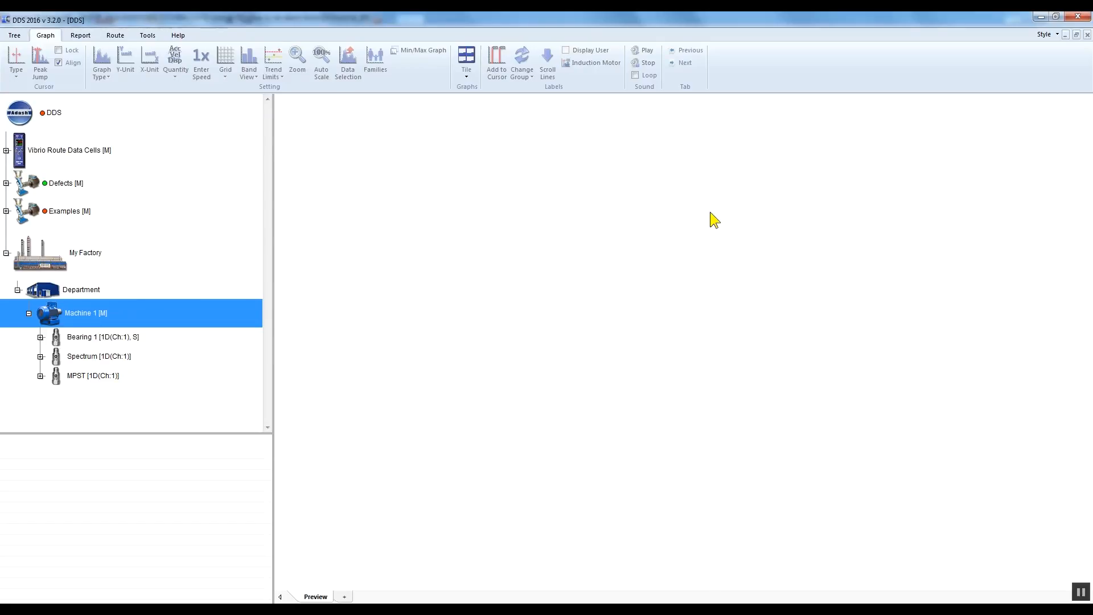
# Step: Apply ISO 10816 limits to the Vel_RMS data cell of Bearing 1 on Machine 1
pyautogui.click(40, 336)
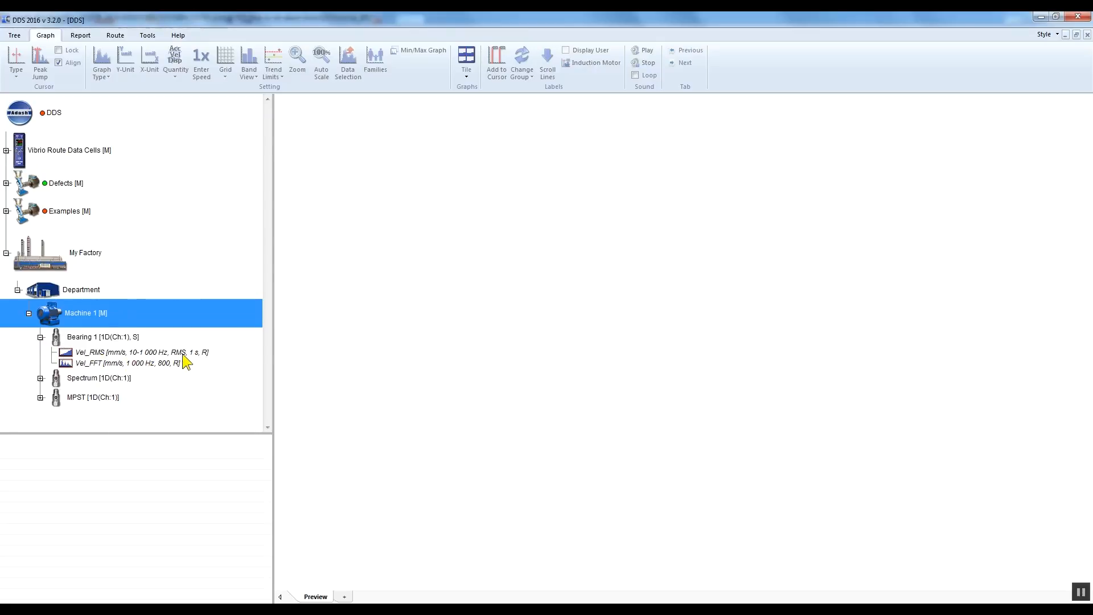
pyautogui.click(184, 353)
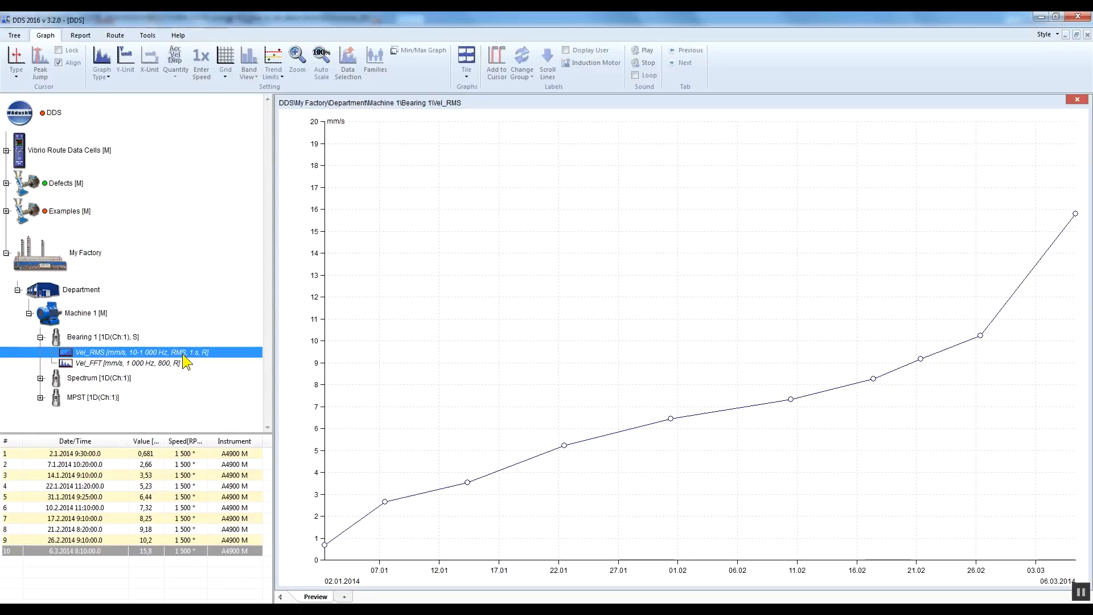
pyautogui.rightClick(212, 352)
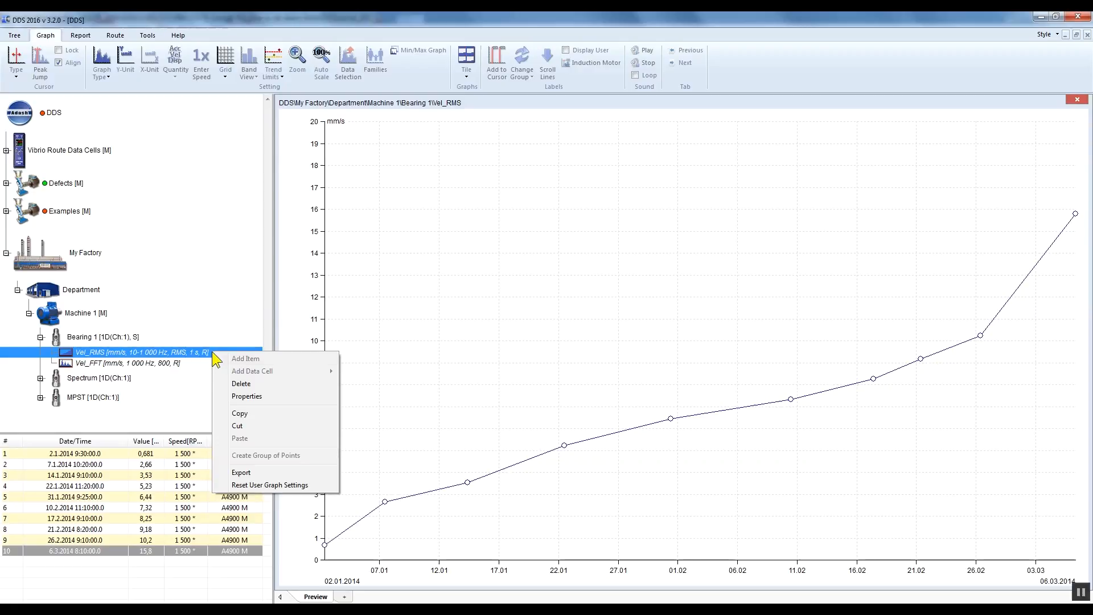
pyautogui.click(268, 397)
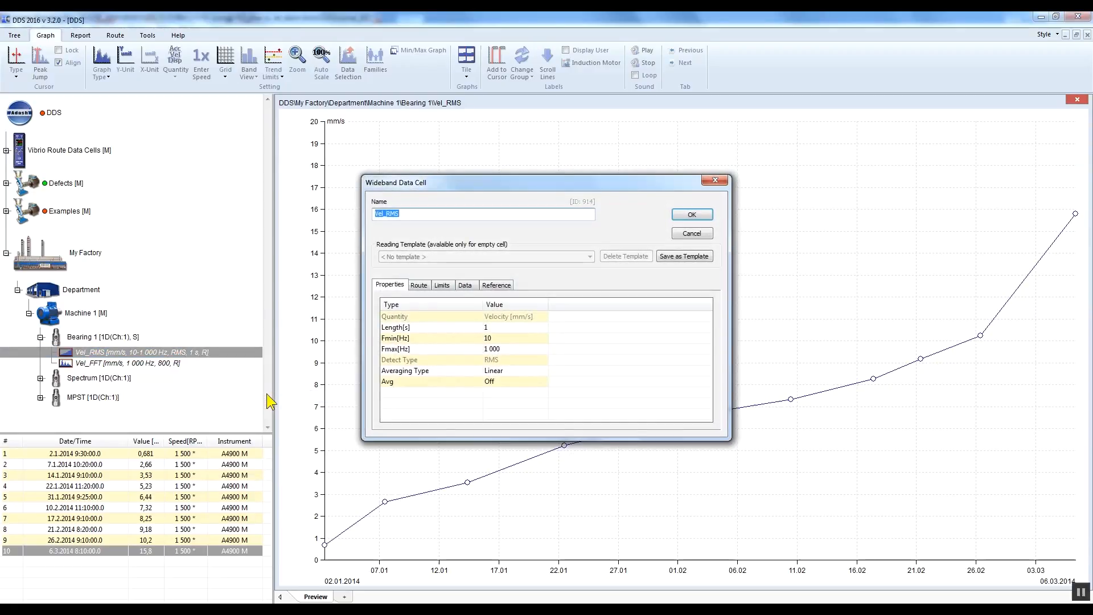
pyautogui.click(443, 285)
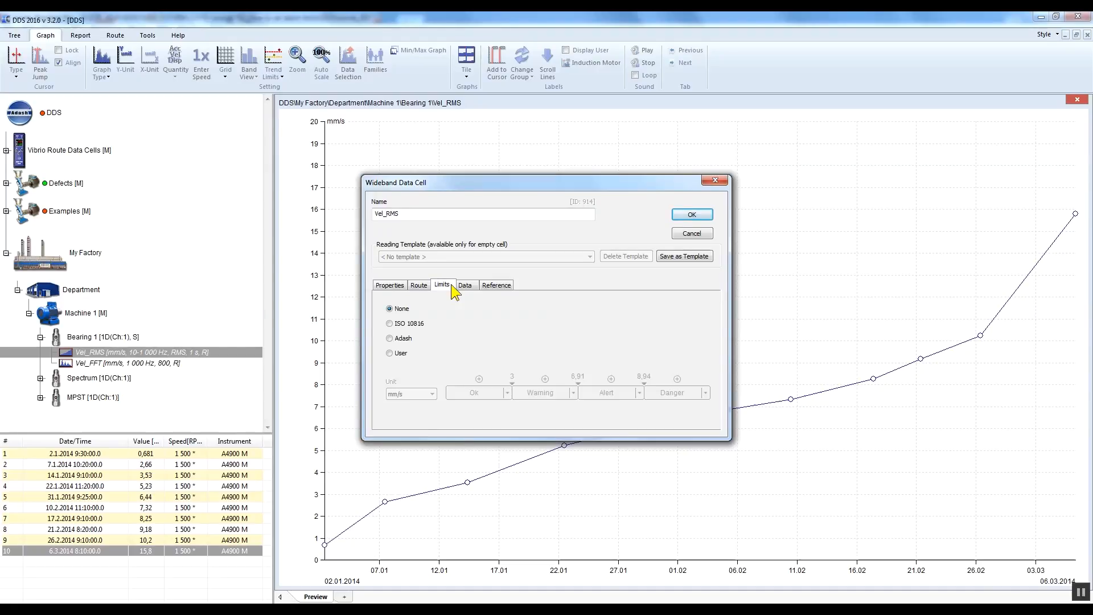
pyautogui.click(388, 322)
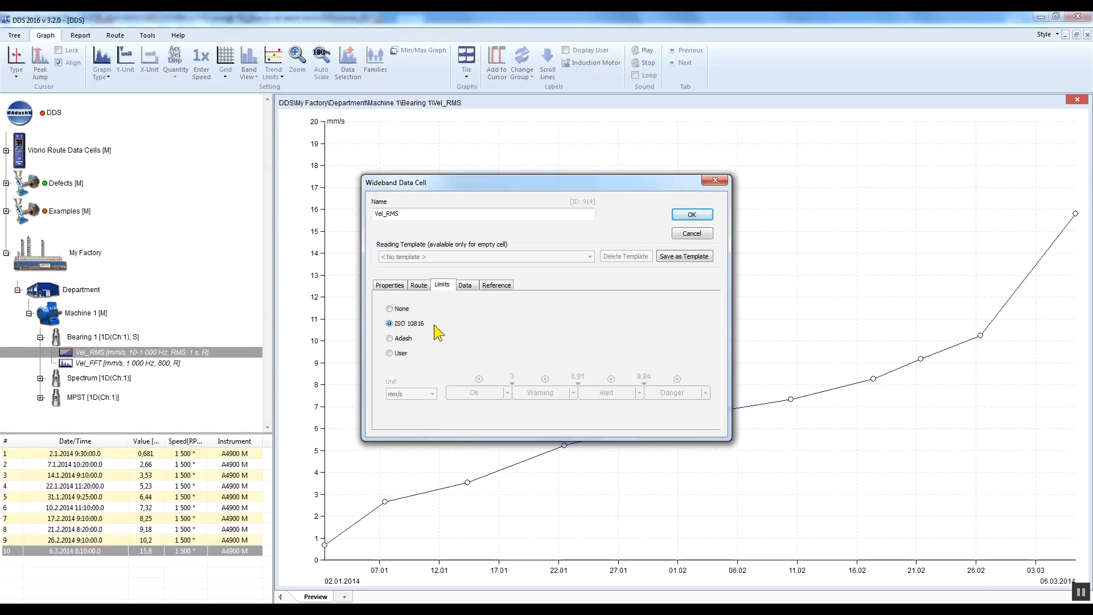
pyautogui.click(708, 213)
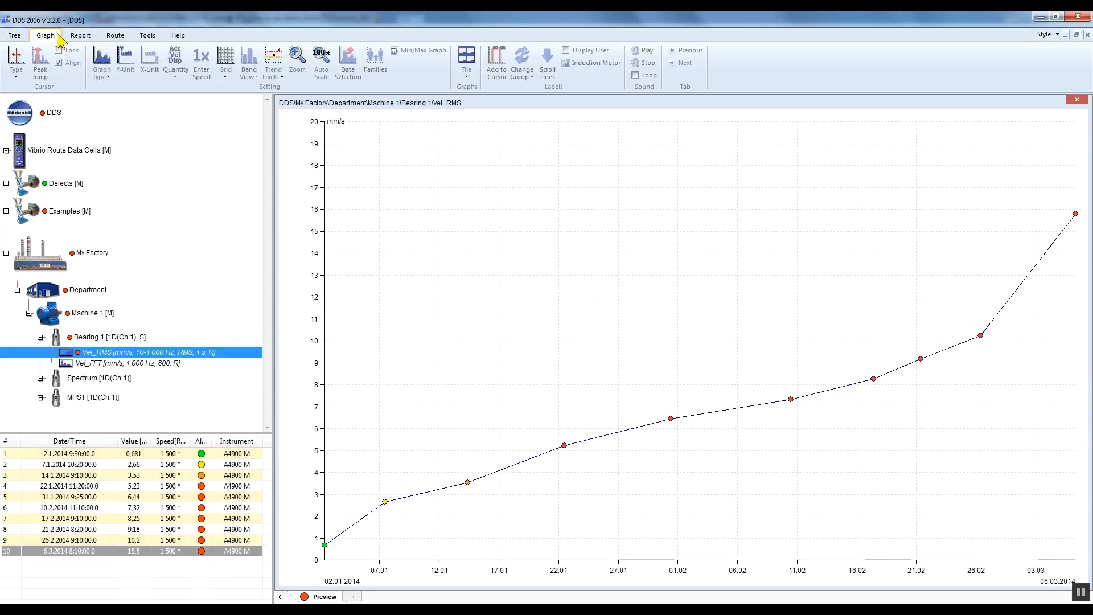
# Step: Show the trend limits on the Vel_RMS graph as lines and as bars, and finally turn them off
pyautogui.click(284, 72)
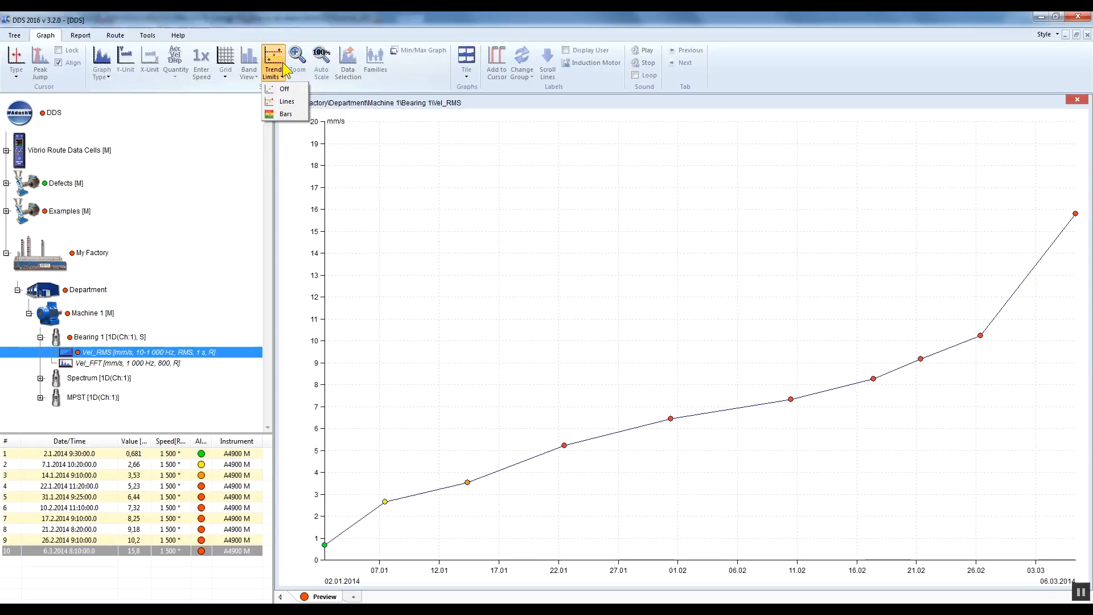
pyautogui.click(287, 101)
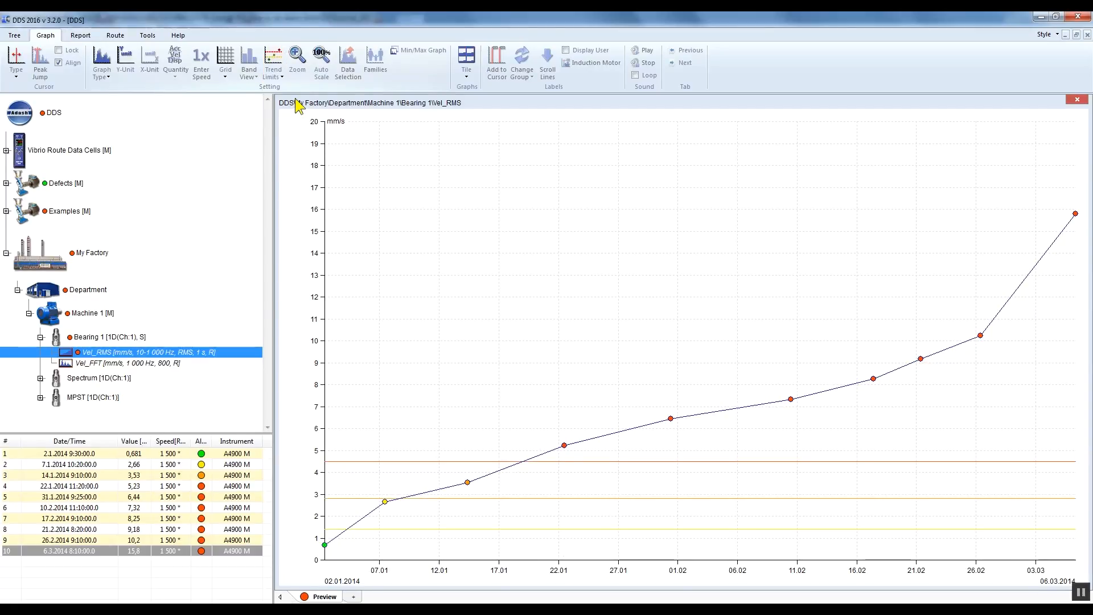
pyautogui.click(283, 73)
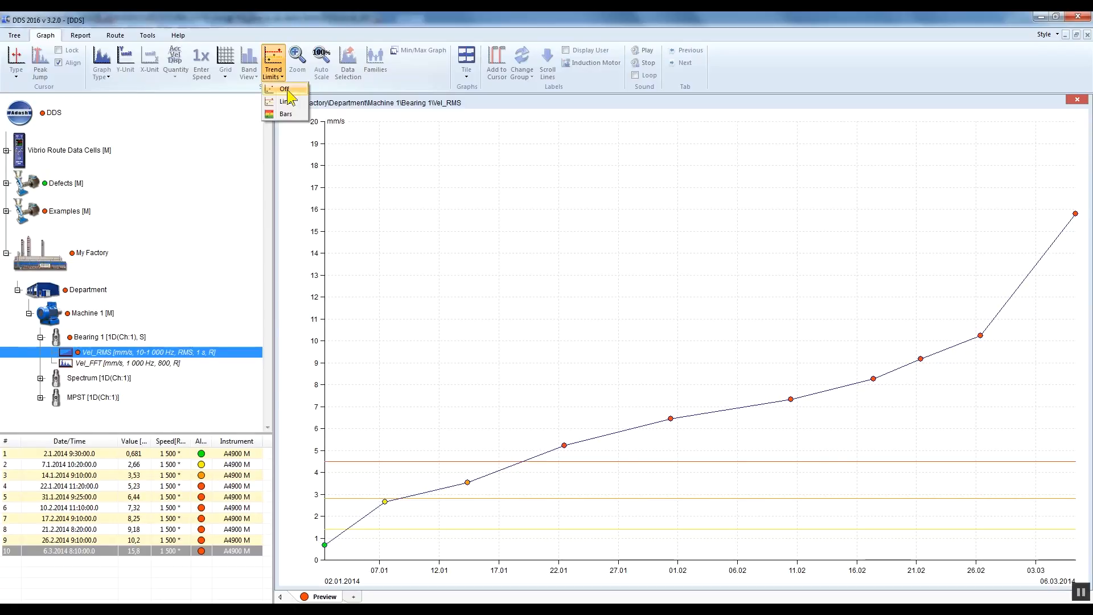
pyautogui.click(301, 116)
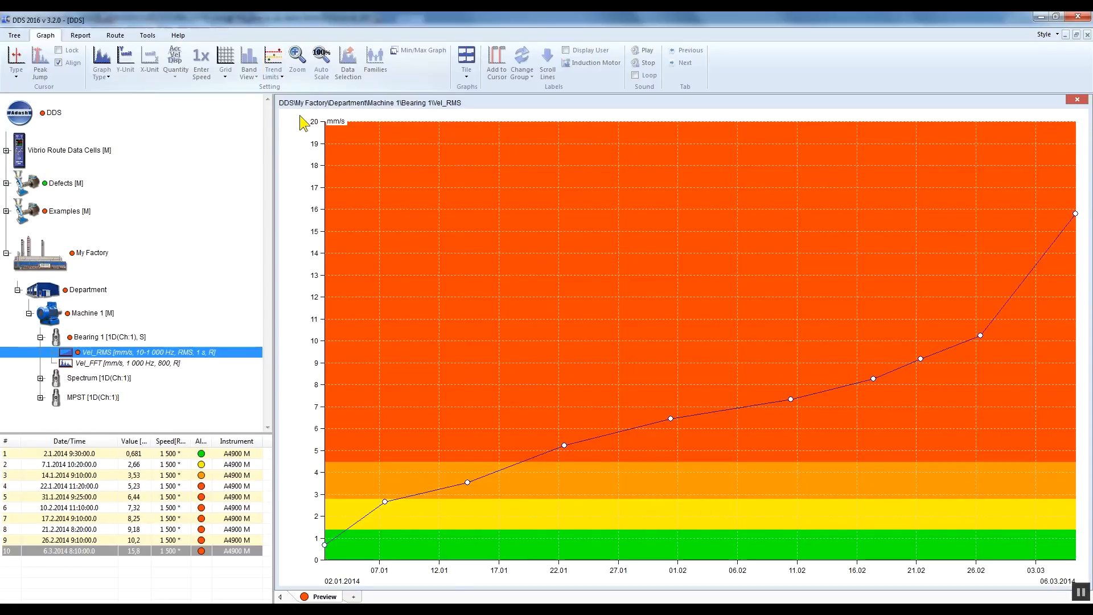
pyautogui.click(283, 73)
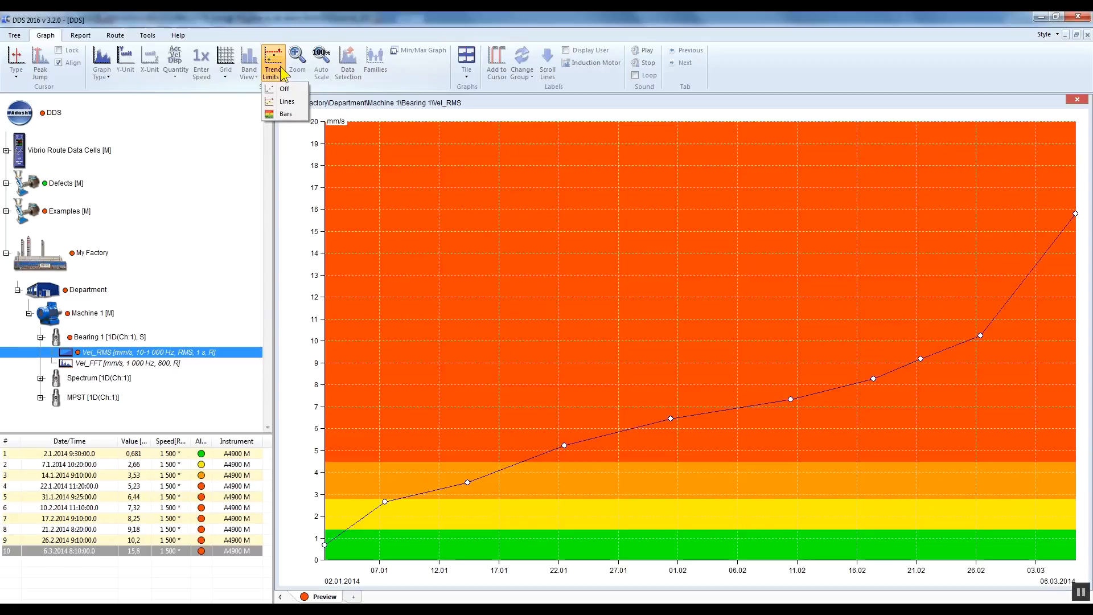
pyautogui.click(300, 91)
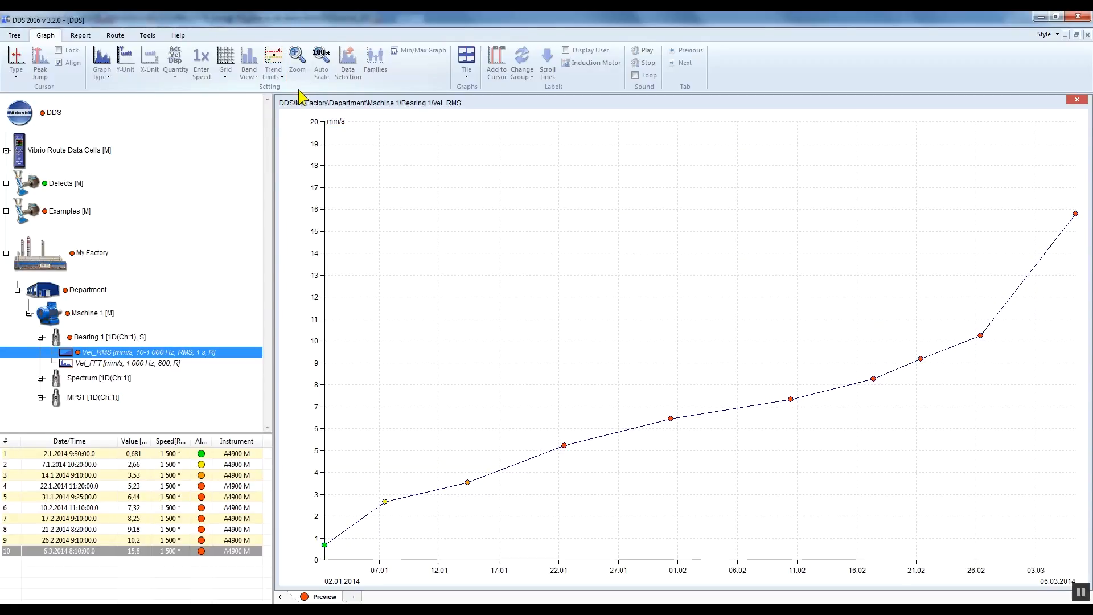
# Step: Set the limits of Bearing 1's Vel_RMS data cell to None
pyautogui.rightClick(229, 352)
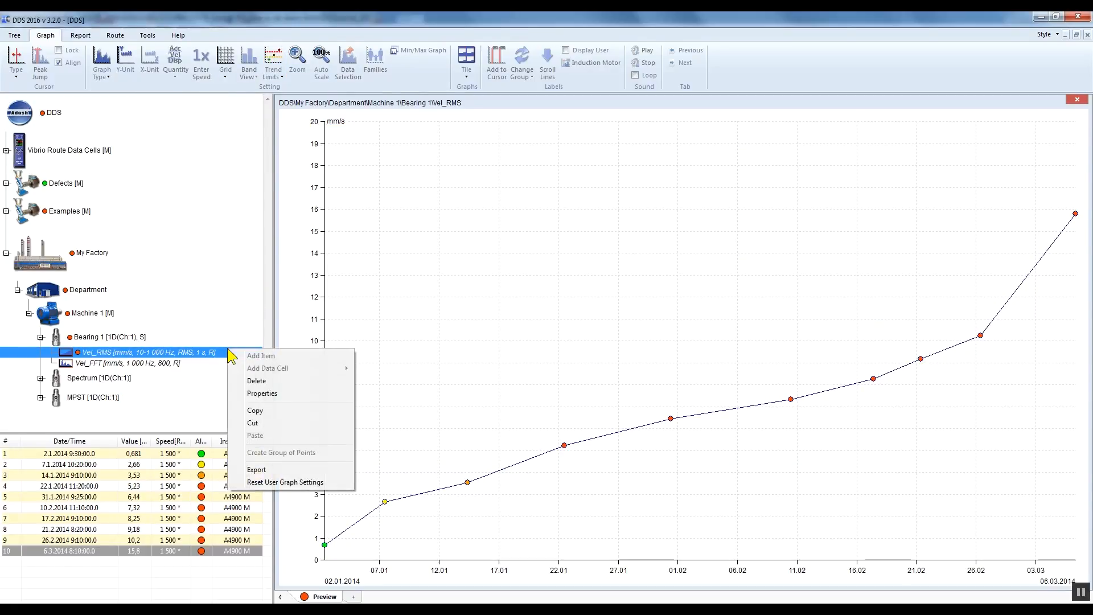
pyautogui.click(271, 394)
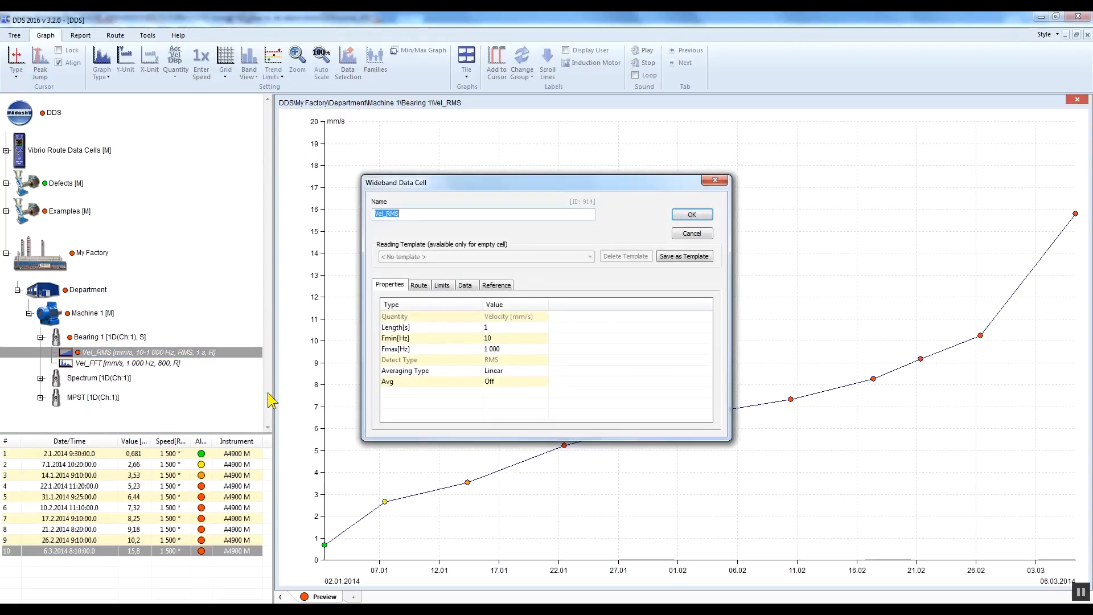
pyautogui.click(452, 290)
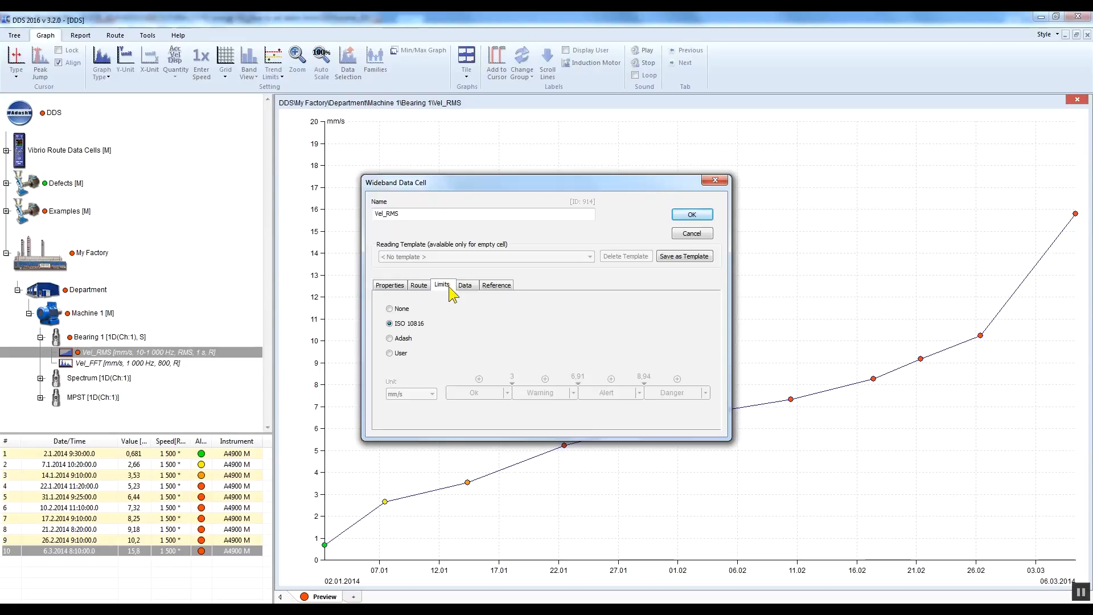
pyautogui.click(390, 309)
pyautogui.click(692, 215)
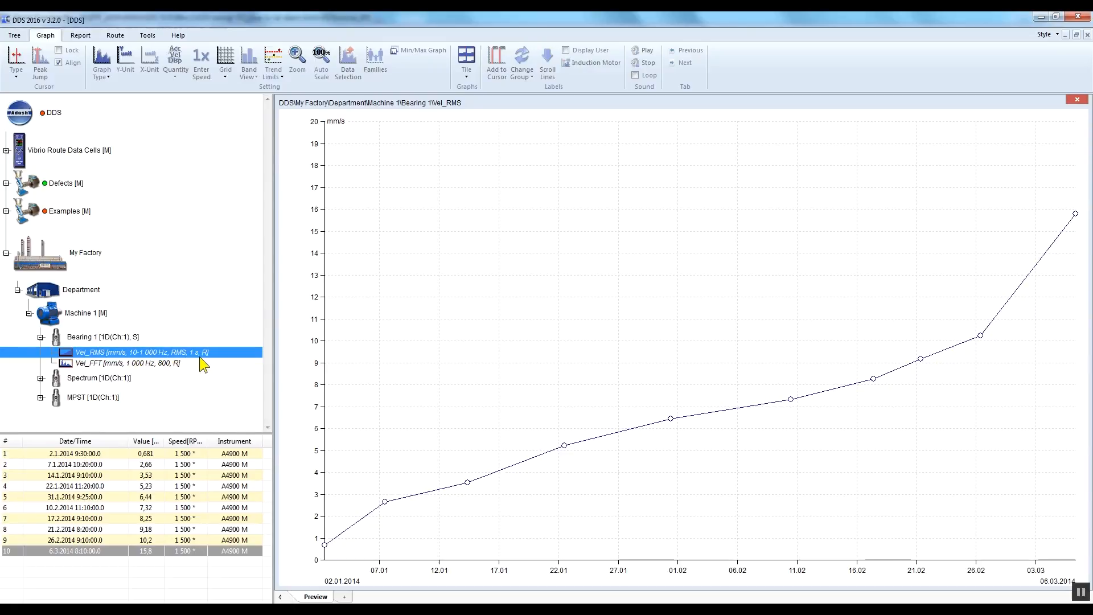
# Step: View the Acc_RMS trend under MPST, collapse that point and return to the Vel_RMS trend of Bearing 1
pyautogui.click(41, 398)
pyautogui.click(133, 413)
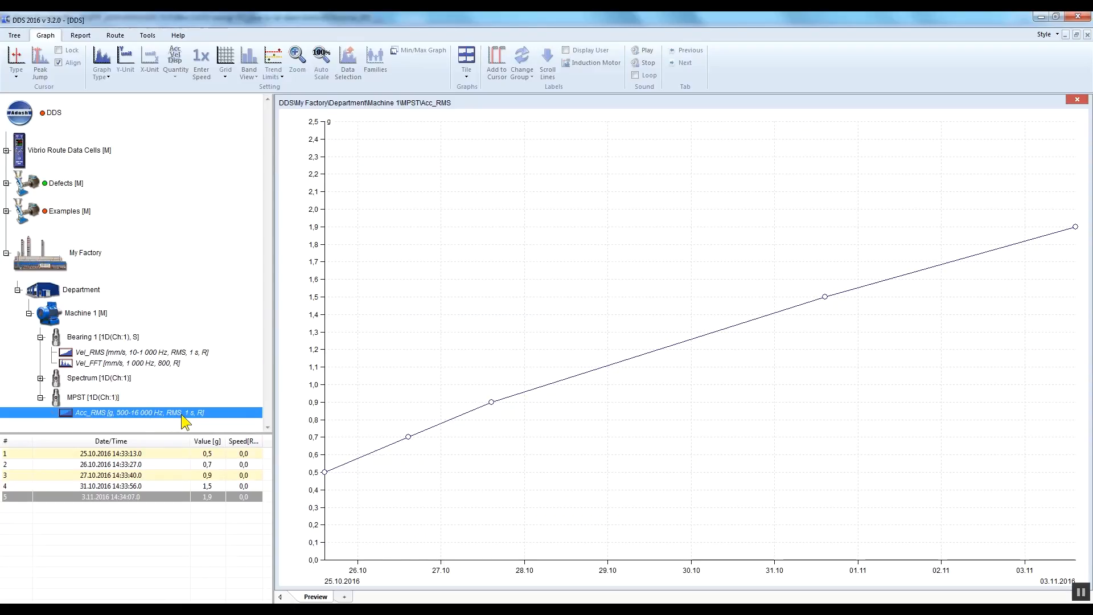
pyautogui.click(46, 401)
pyautogui.click(39, 398)
pyautogui.click(157, 353)
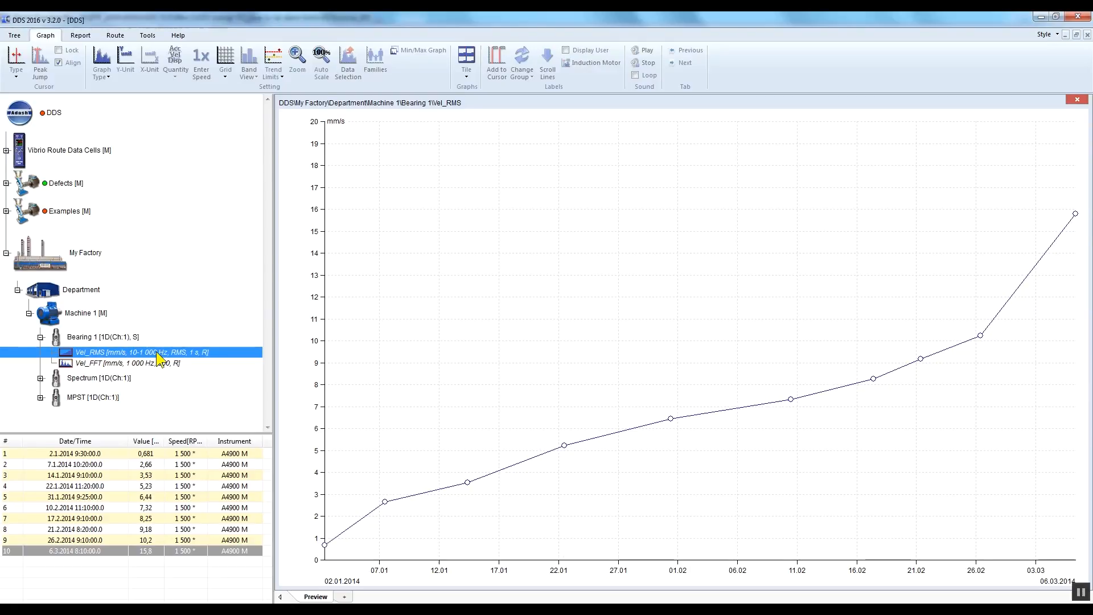
# Step: Set Machine 1's default speed to 1500 RPM in its item properties
pyautogui.click(70, 319)
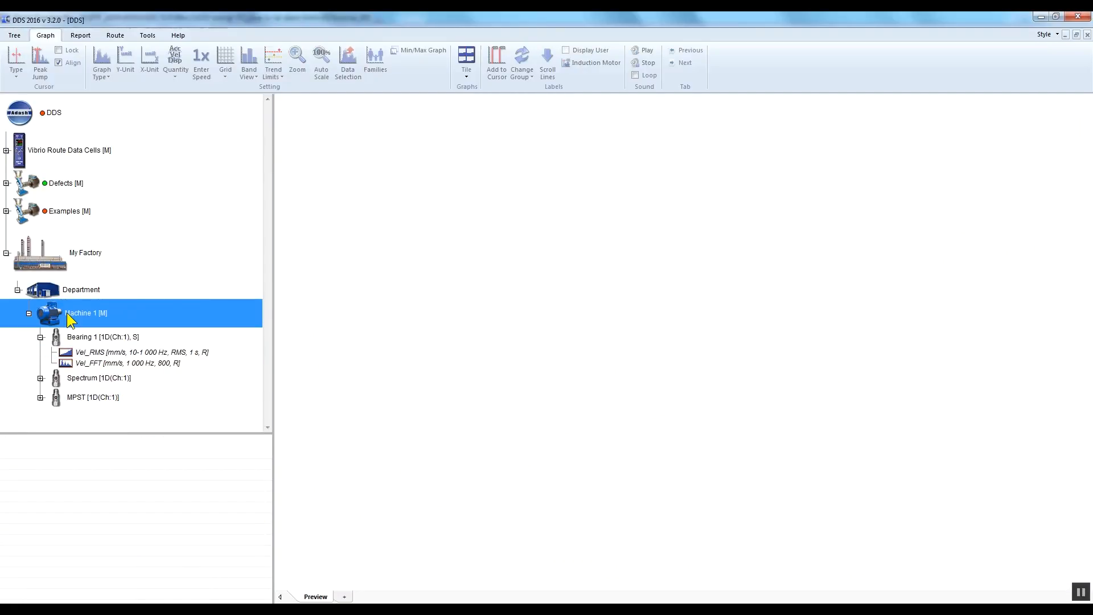
pyautogui.rightClick(122, 318)
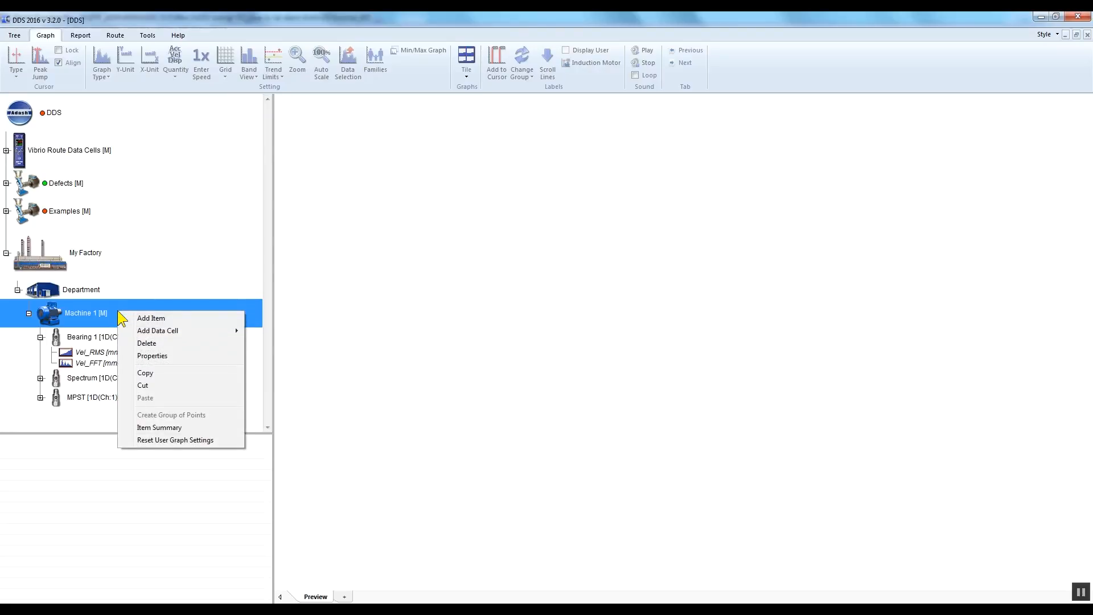
pyautogui.click(177, 356)
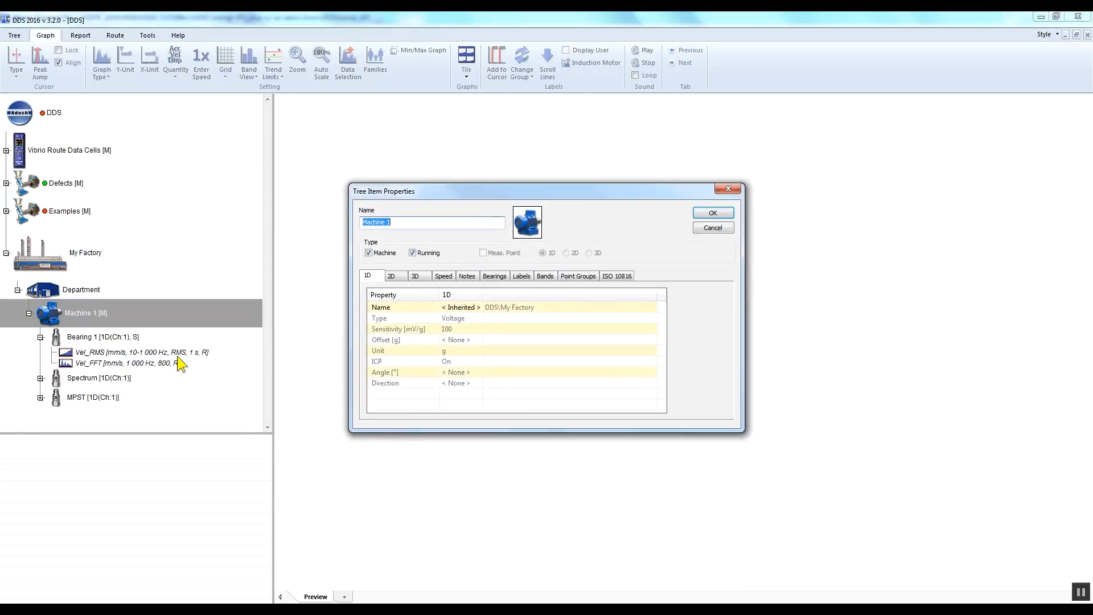
pyautogui.click(449, 275)
pyautogui.click(451, 321)
pyautogui.write('1500')
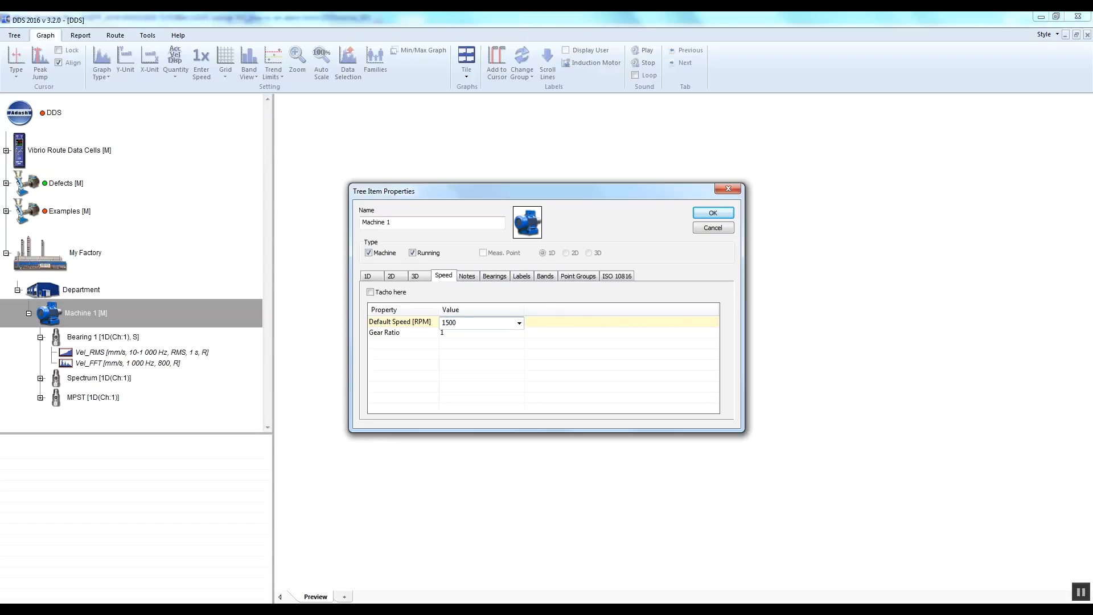
pyautogui.click(716, 216)
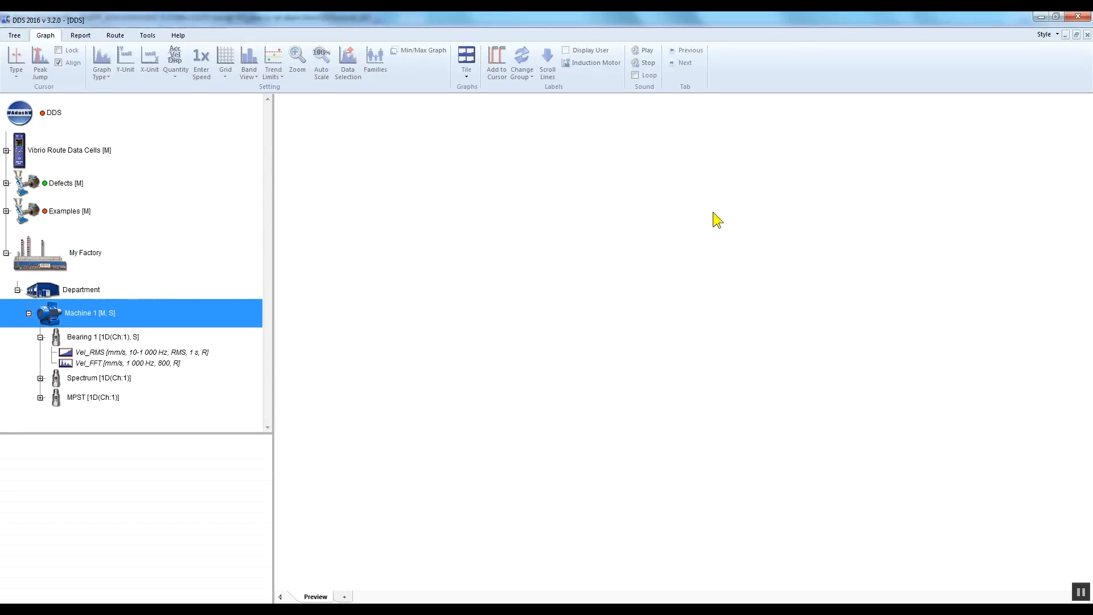
# Step: Apply Adash limits to the Vel_RMS data cell of Bearing 1
pyautogui.click(142, 356)
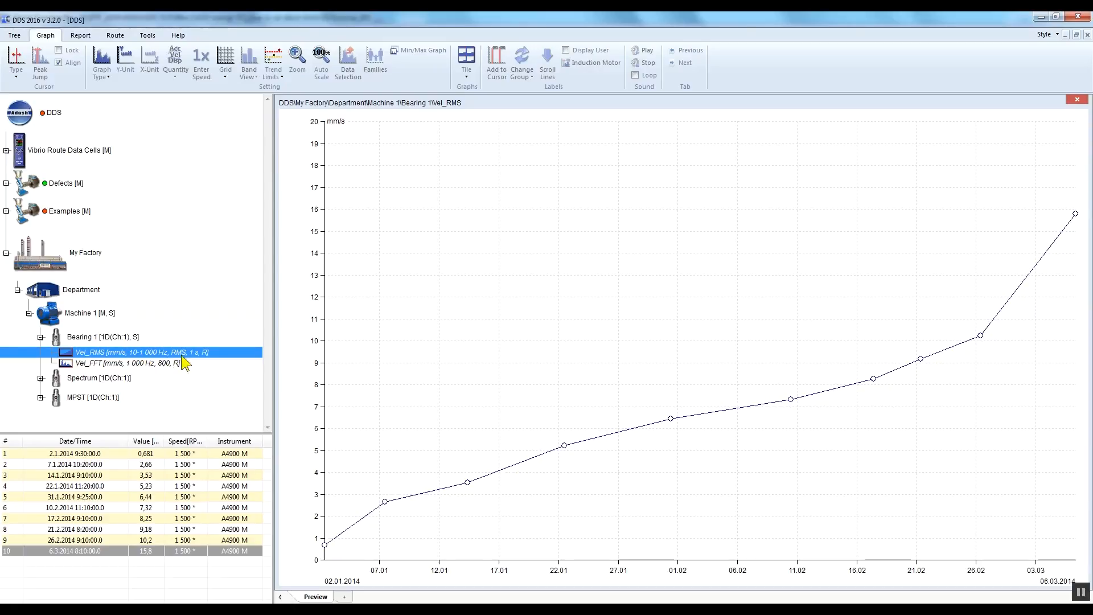
pyautogui.rightClick(210, 351)
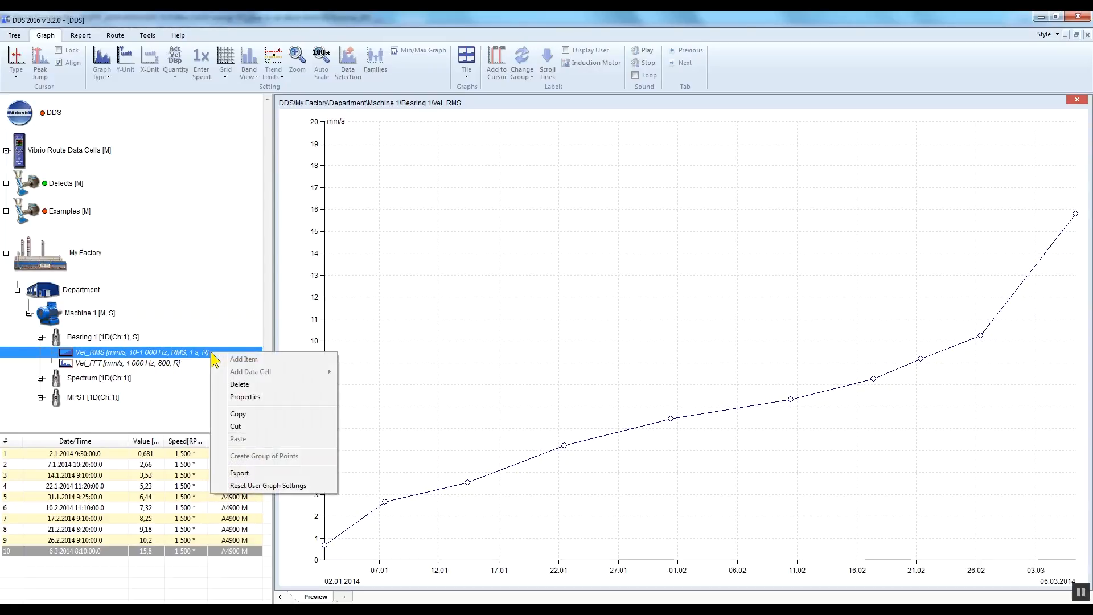
pyautogui.click(268, 398)
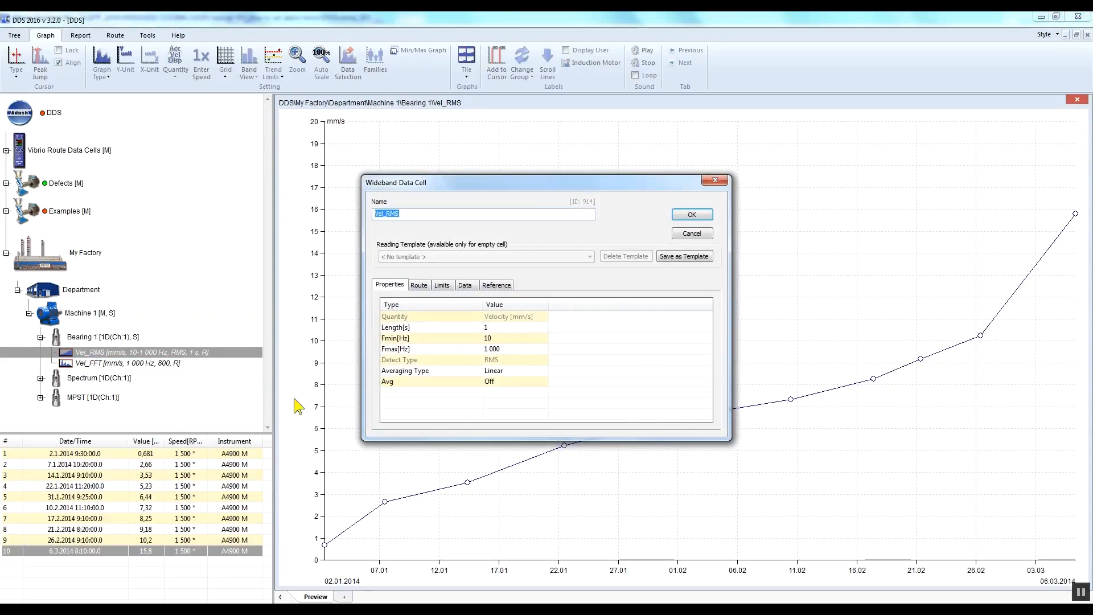
pyautogui.click(444, 284)
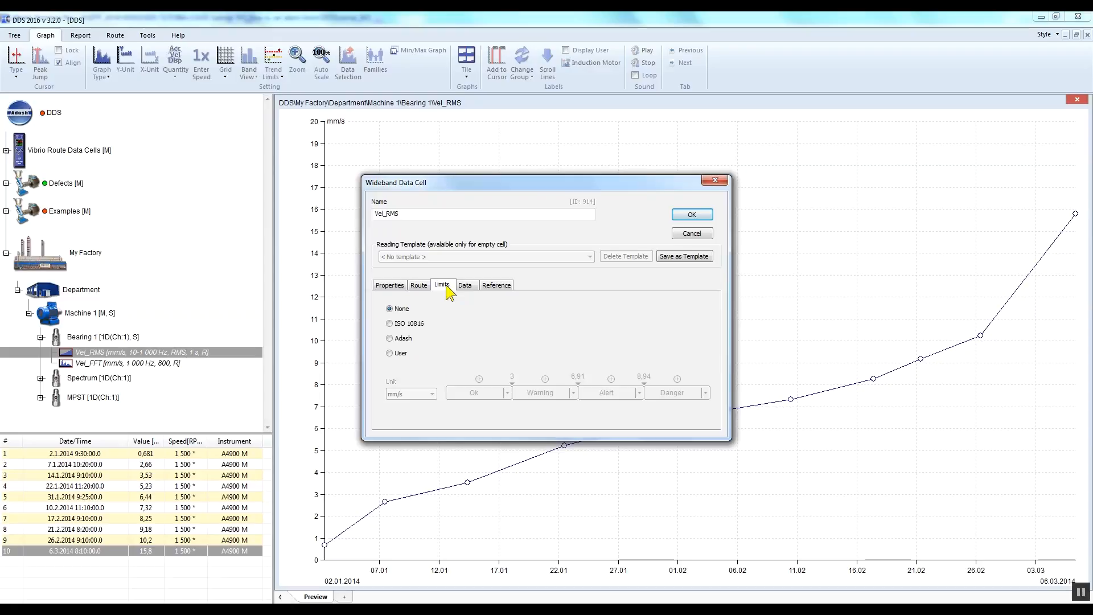
pyautogui.click(391, 339)
pyautogui.click(697, 214)
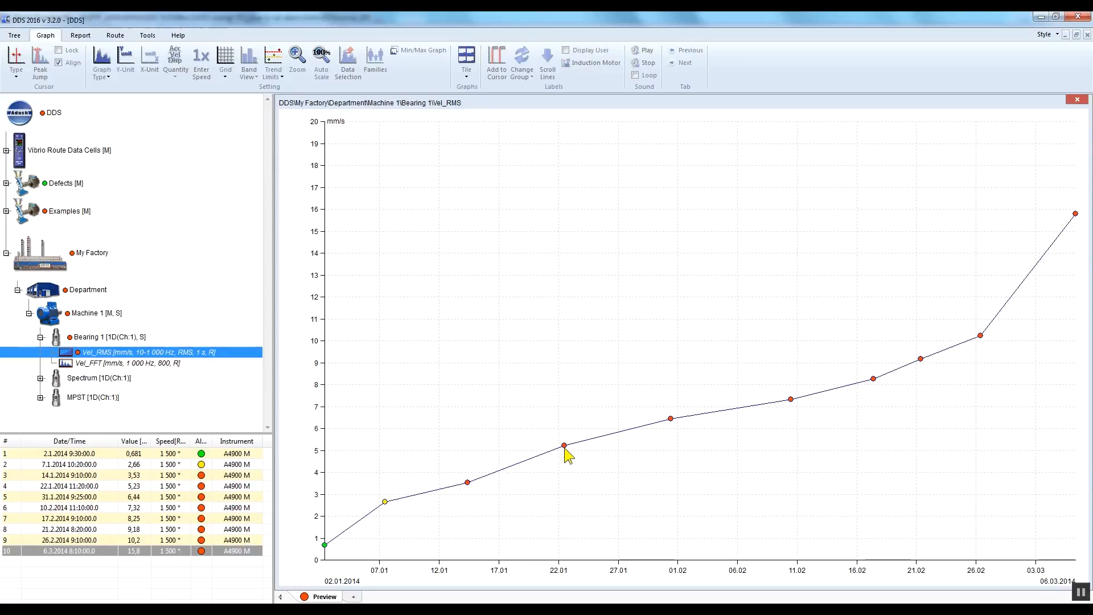
# Step: Remove the Adash limits from Bearing 1's Vel_RMS data cell by choosing None
pyautogui.rightClick(224, 357)
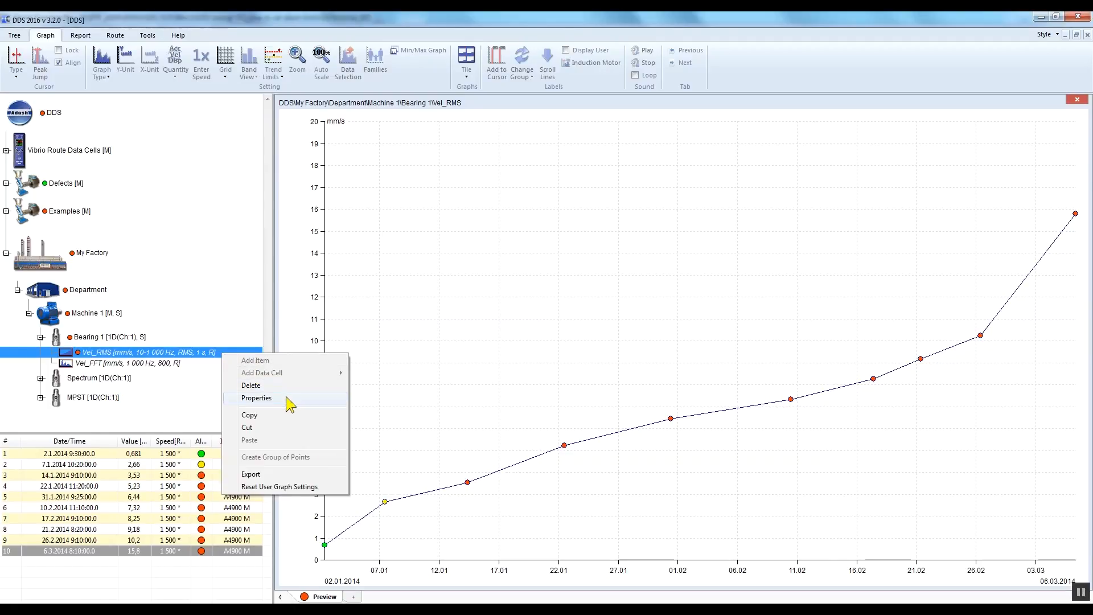
pyautogui.click(282, 399)
pyautogui.click(443, 286)
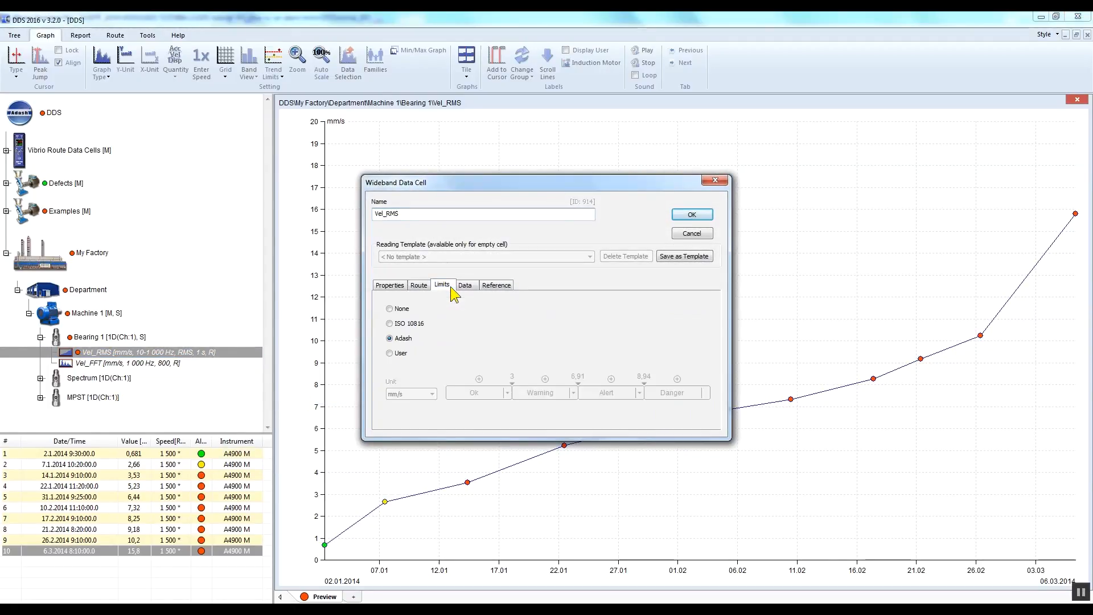
pyautogui.click(390, 309)
pyautogui.click(705, 216)
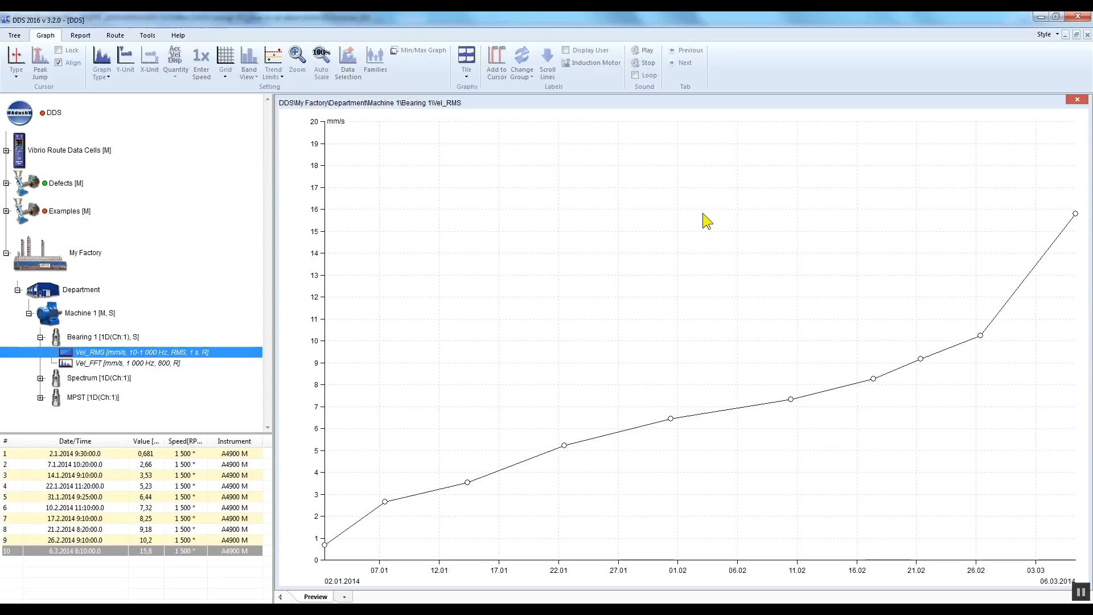
# Step: Switch the limits of Bearing 1's Vel_RMS data cell to User and add a first limit value of 3,5 mm/s
pyautogui.rightClick(222, 357)
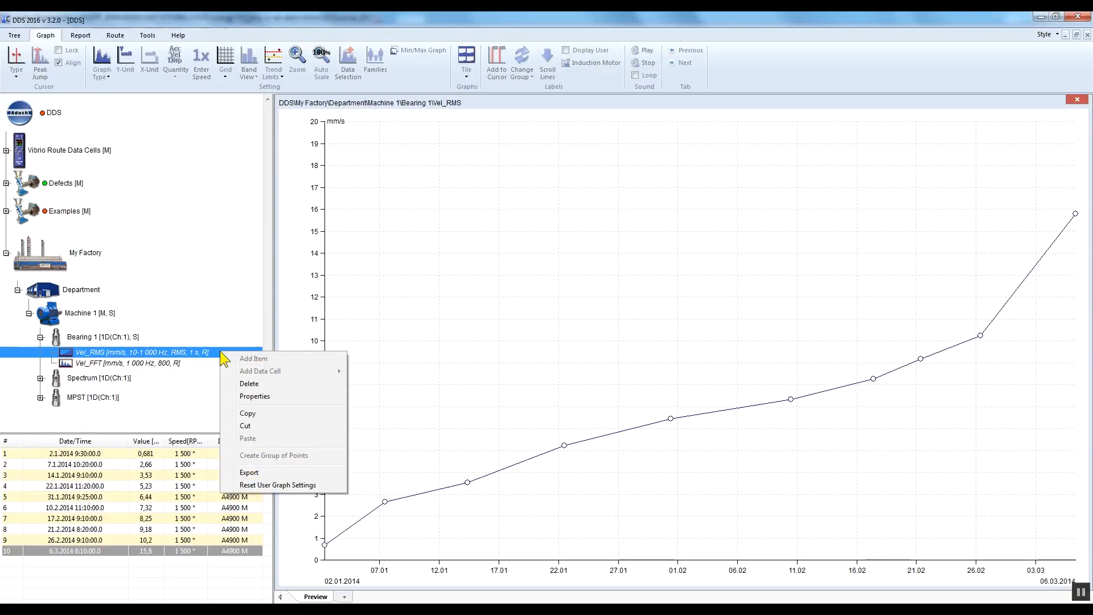
pyautogui.click(276, 397)
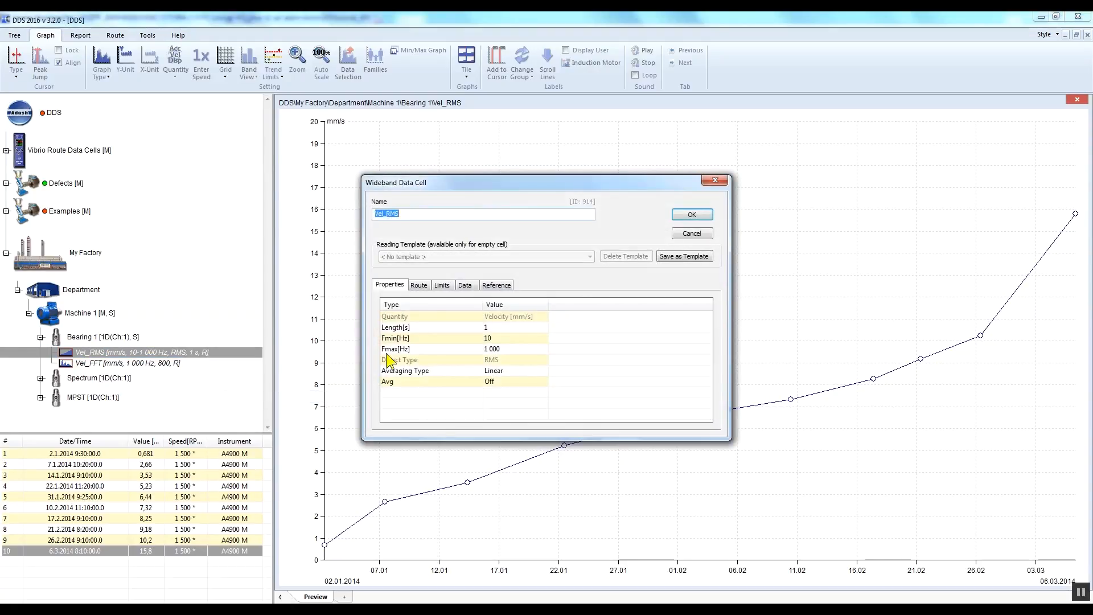
pyautogui.click(449, 284)
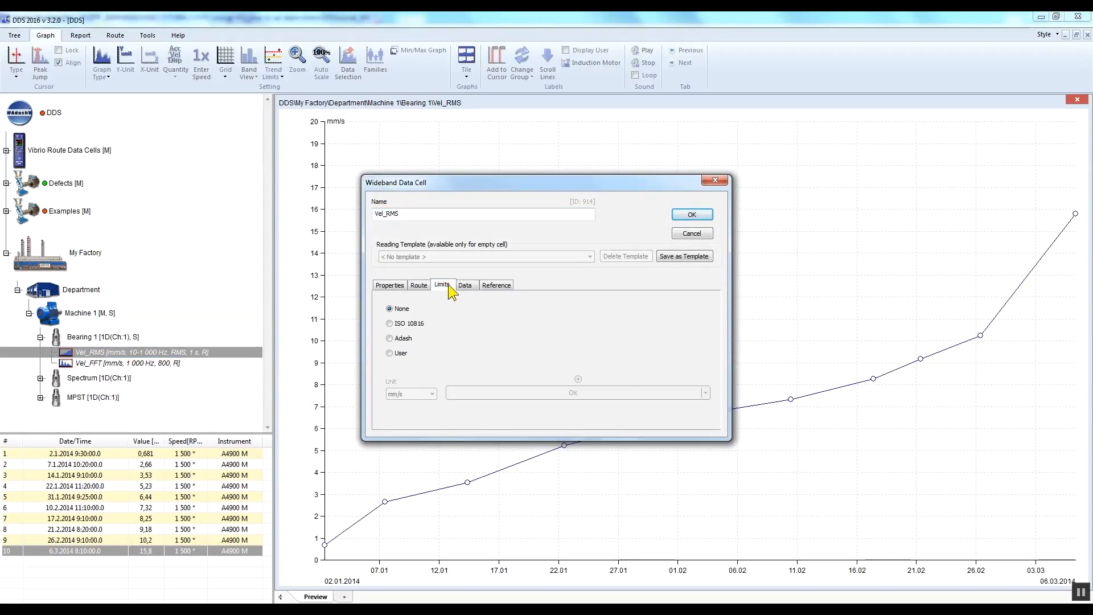
pyautogui.click(390, 353)
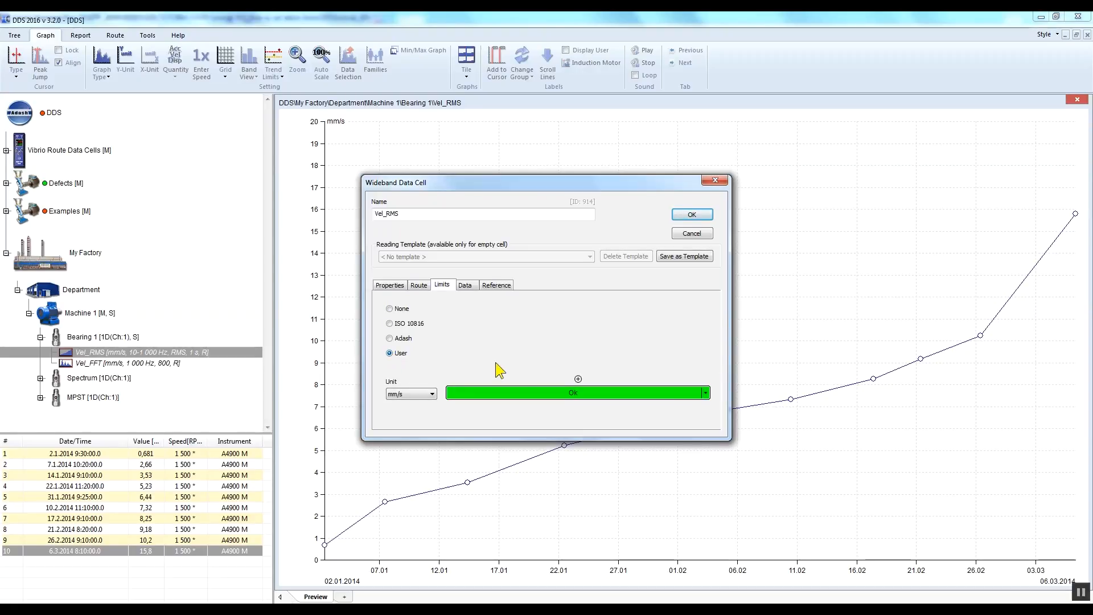
pyautogui.click(578, 378)
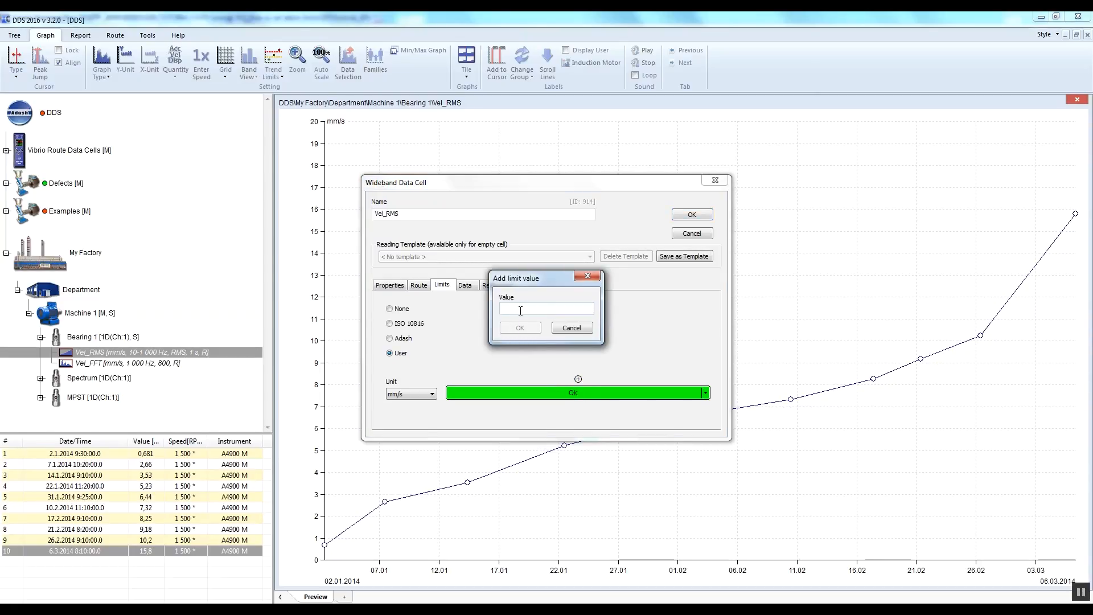
pyautogui.write('3,5')
pyautogui.click(521, 328)
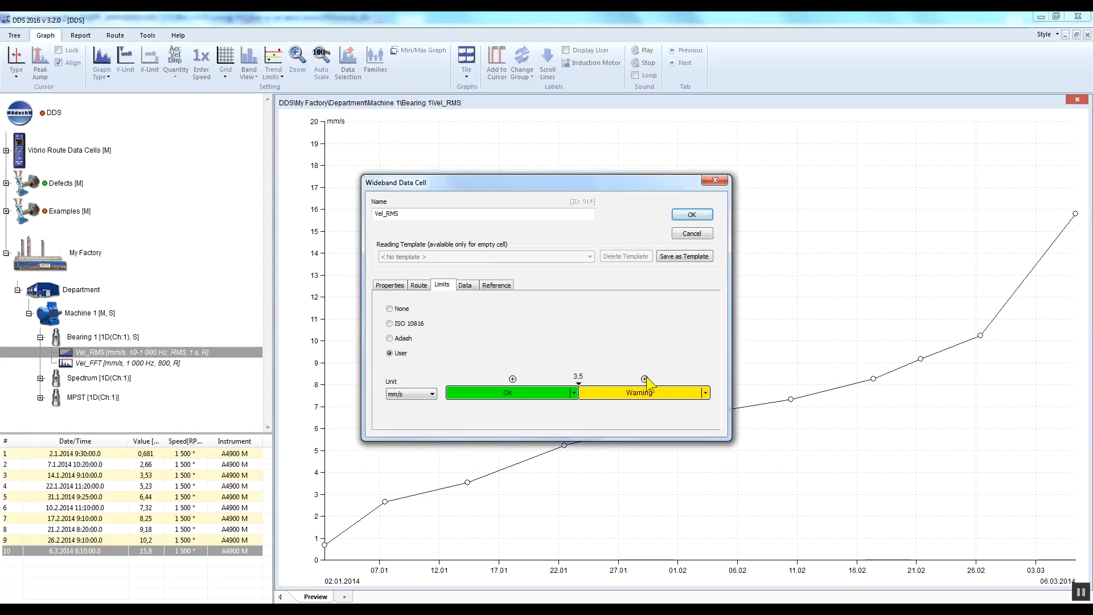
# Step: Add two more user limits of 5 and 7 mm/s to create the Alert and Danger ranges
pyautogui.click(645, 379)
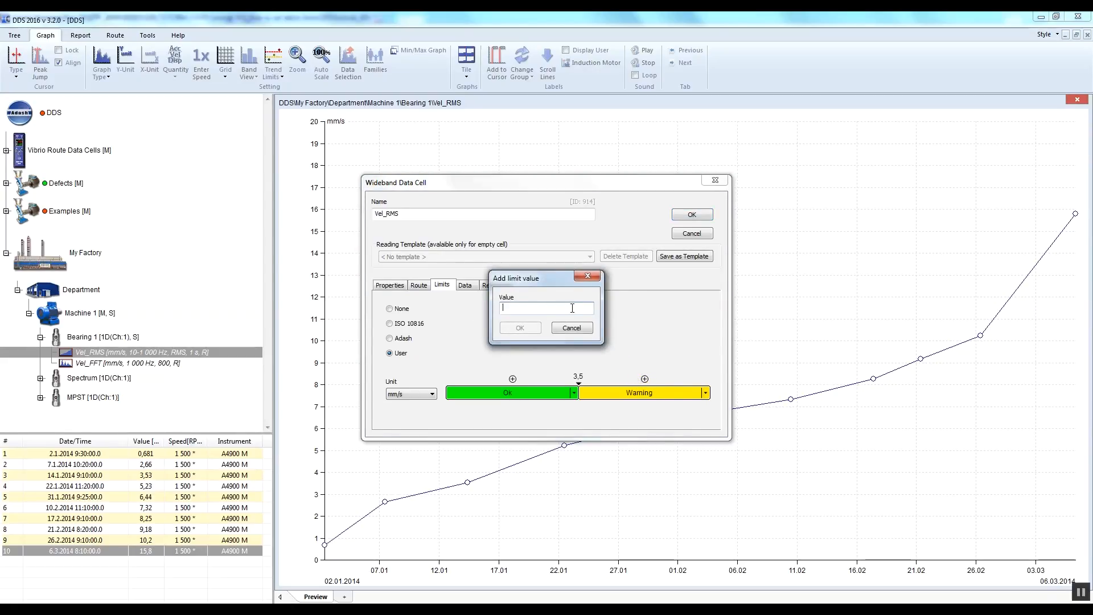
pyautogui.write('5')
pyautogui.click(531, 328)
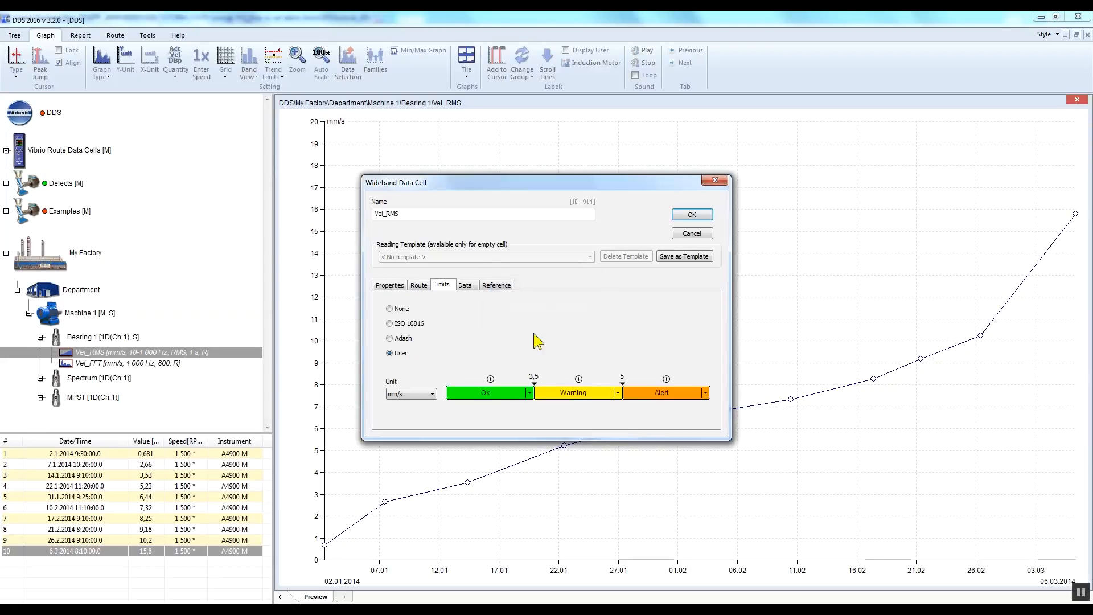
pyautogui.click(667, 380)
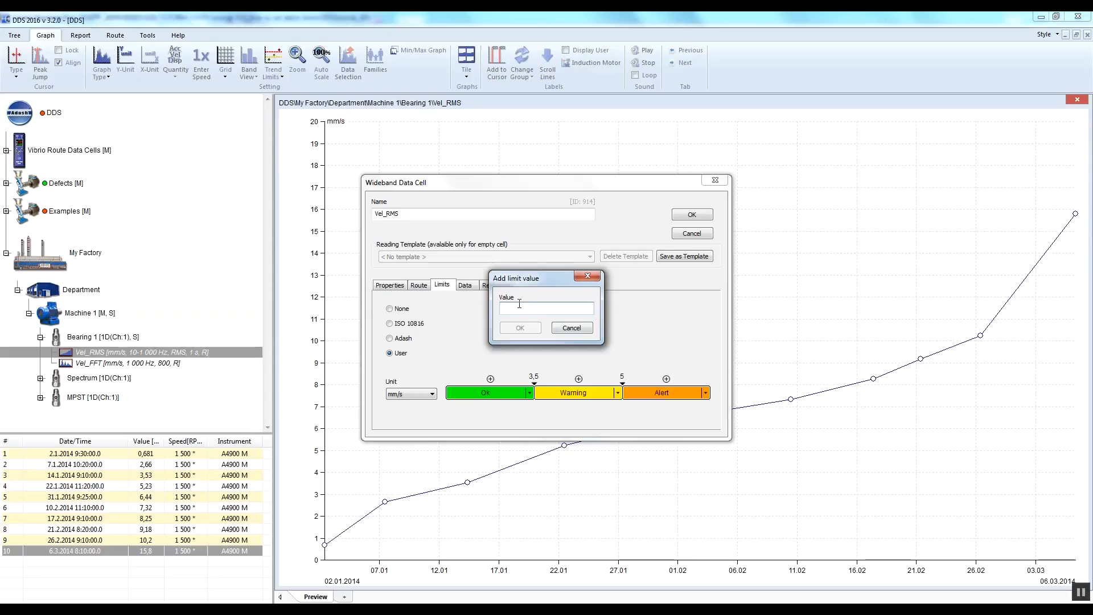
pyautogui.write('7')
pyautogui.click(530, 328)
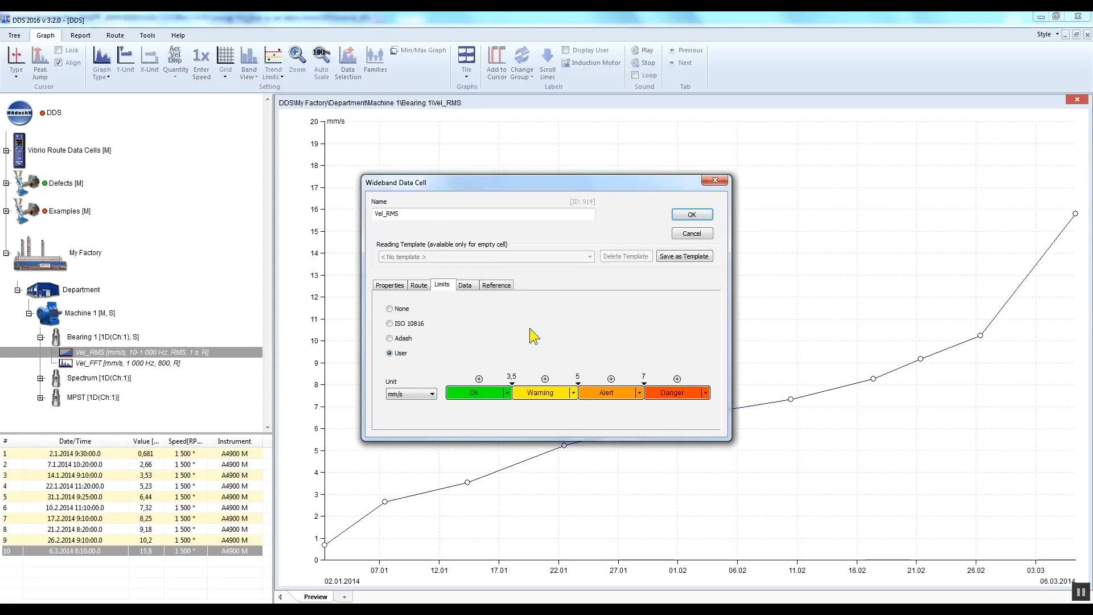
# Step: Open the limit between Warning and Alert for editing, keep its value, and apply the user limits to Vel_RMS
pyautogui.click(577, 376)
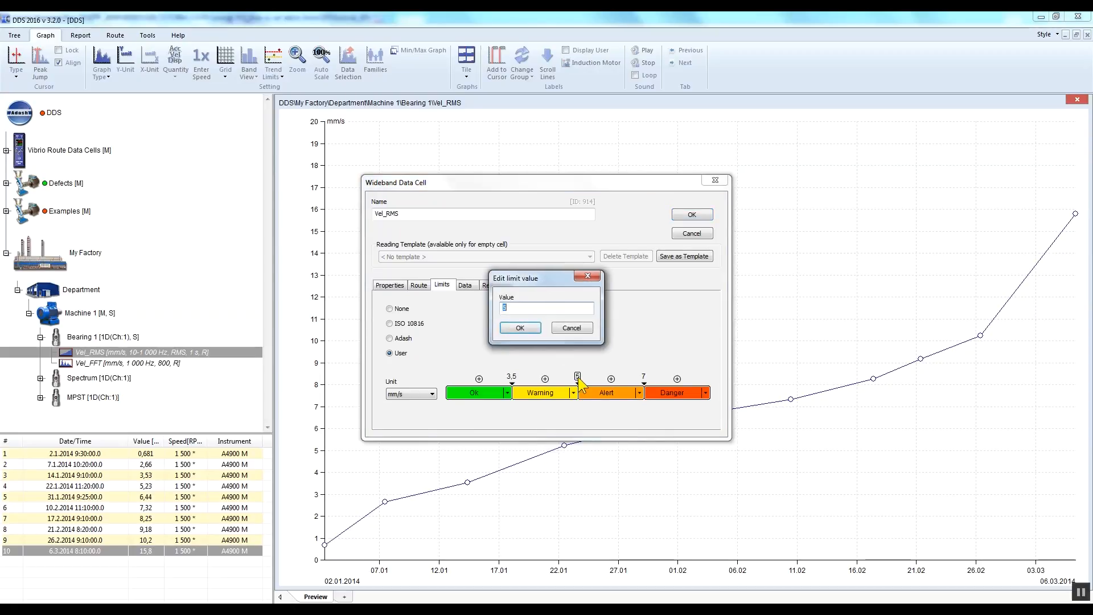
pyautogui.click(532, 330)
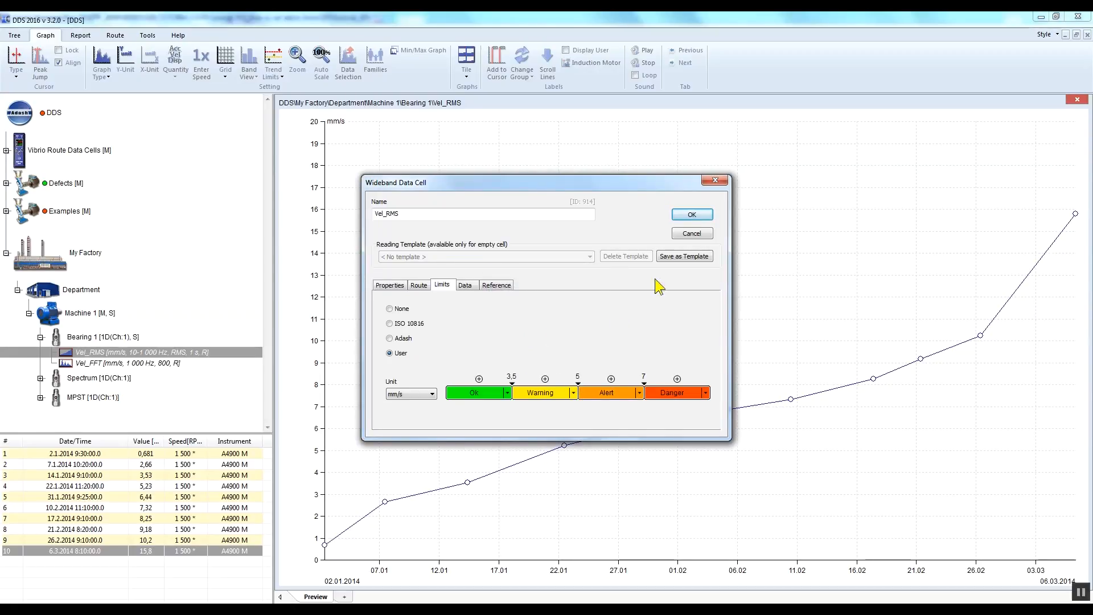
pyautogui.click(692, 215)
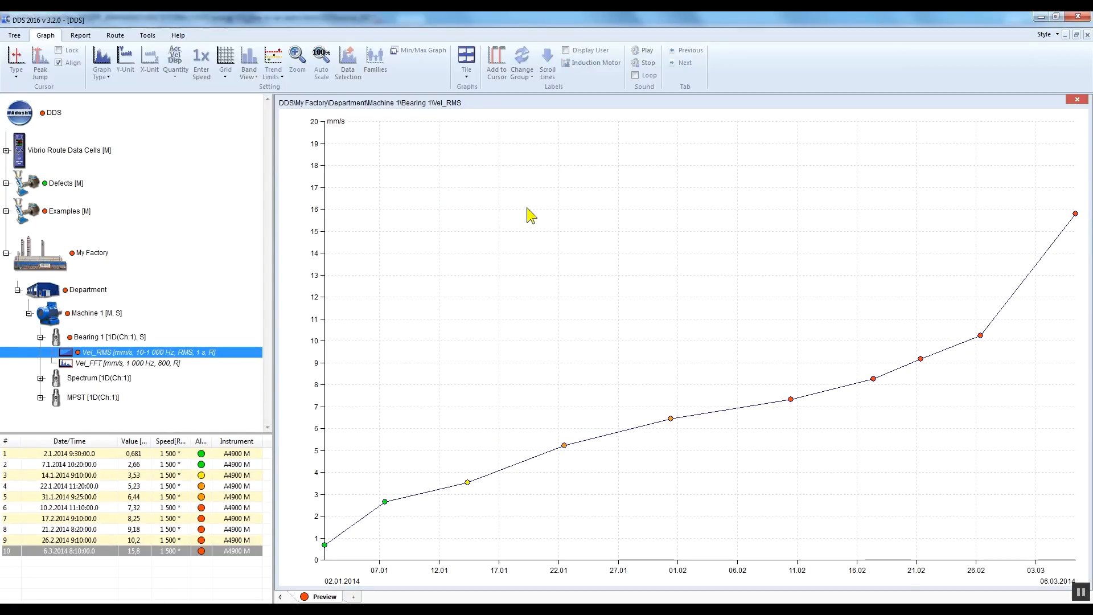
# Step: Show the trend limits on the Vel_RMS graph as lines, and finally as bars
pyautogui.click(278, 71)
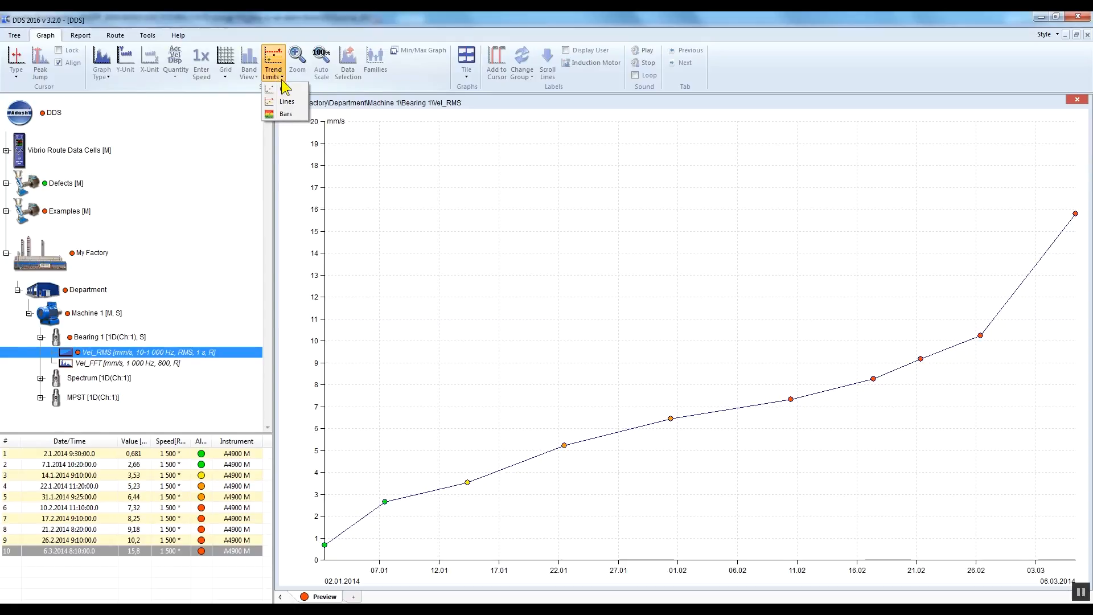
pyautogui.click(287, 102)
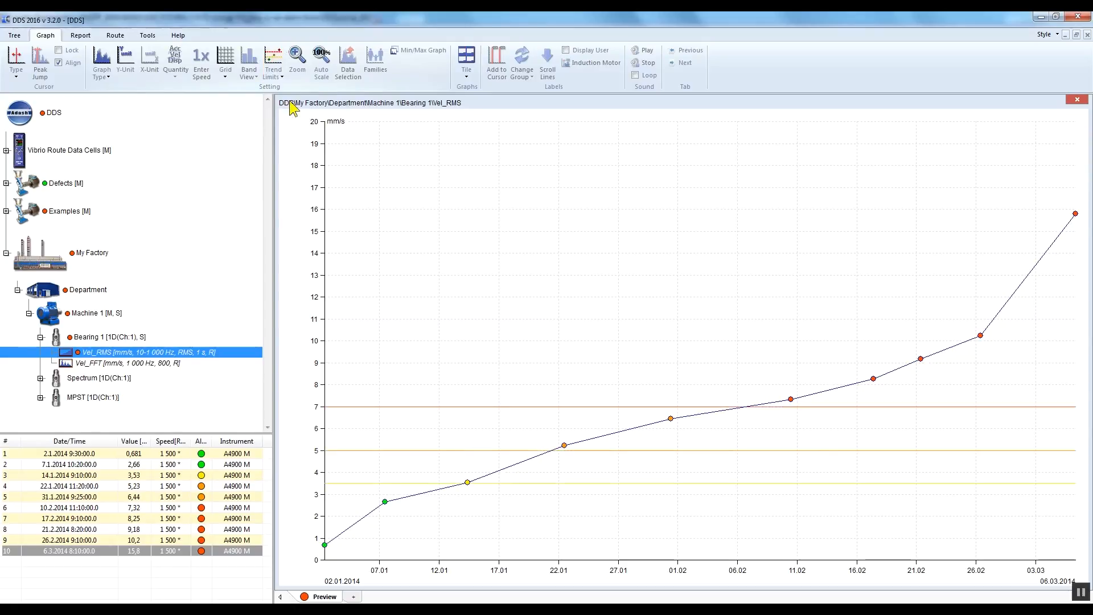
pyautogui.click(282, 71)
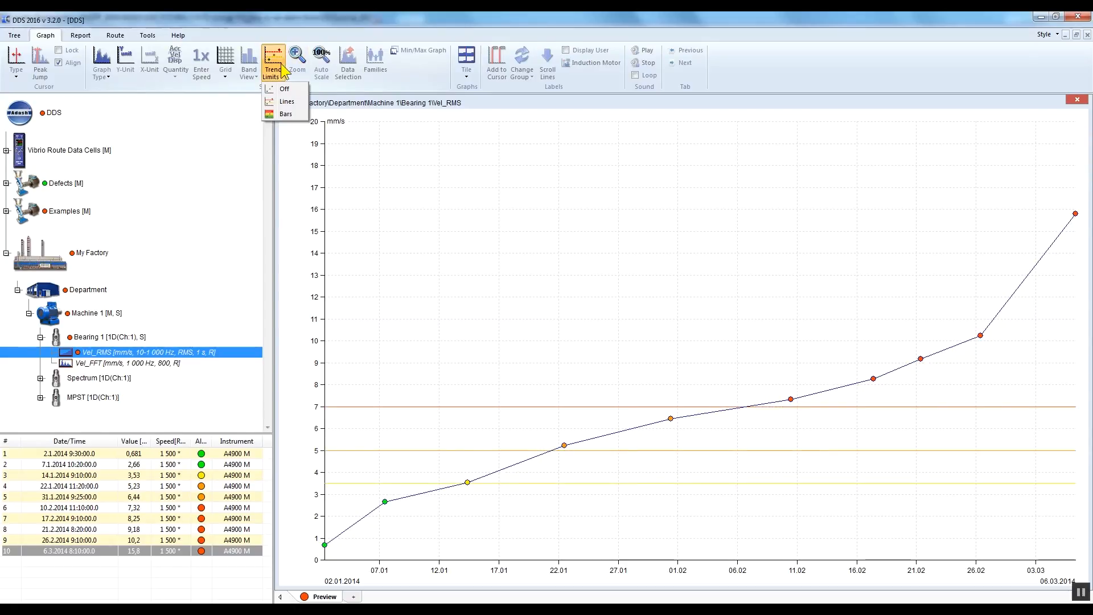
pyautogui.click(285, 114)
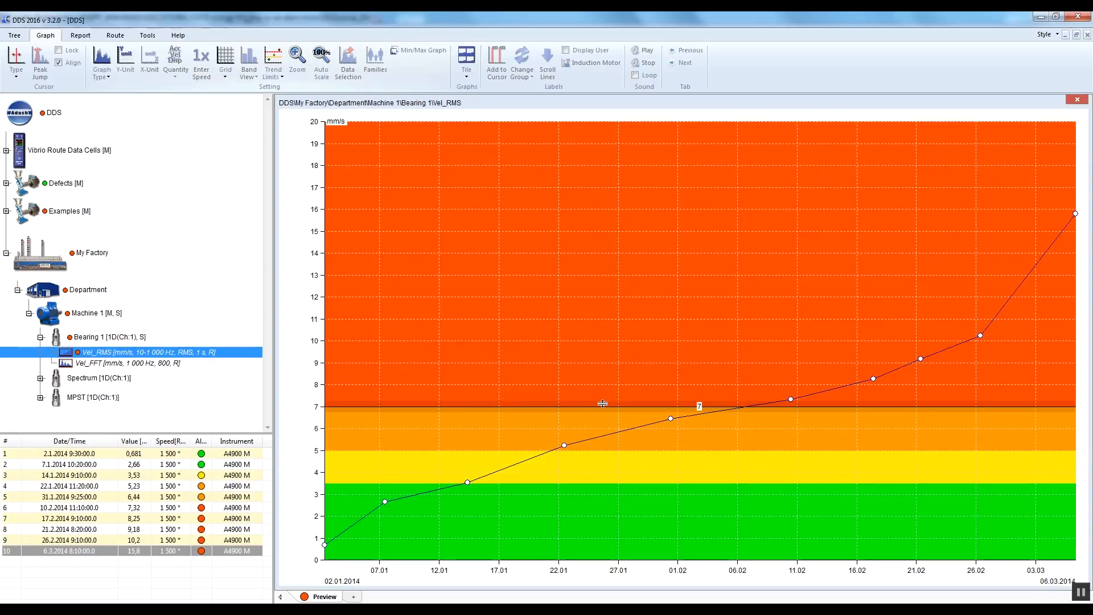
# Step: Raise the Danger limit to about 9.6 mm/s and the Alert limit to about 5.9 mm/s directly in the Vel_RMS graph
pyautogui.moveTo(606, 407); pyautogui.dragTo(605, 348)
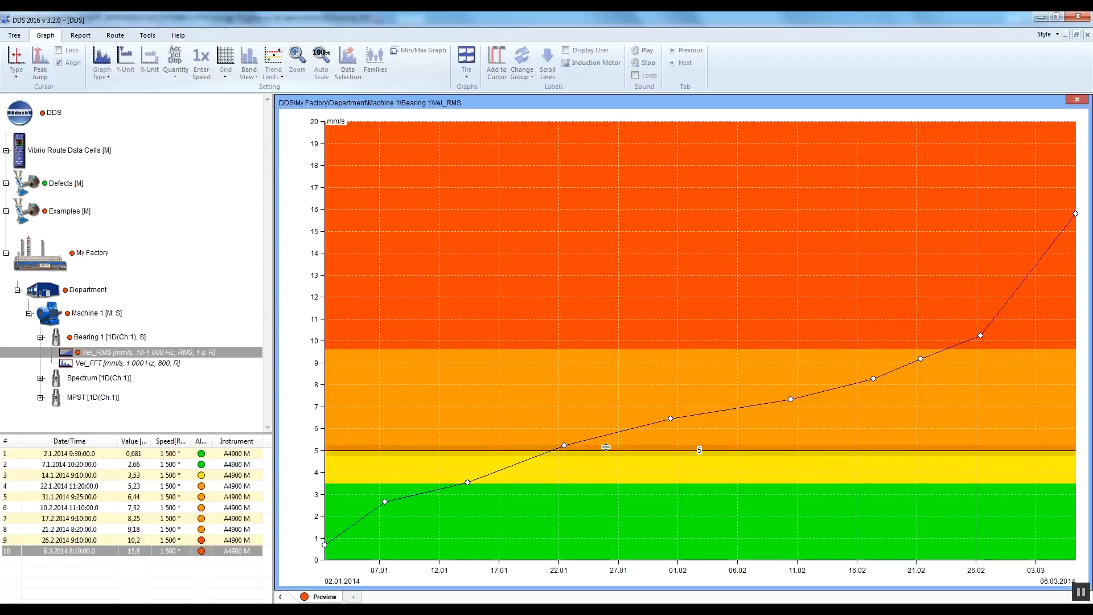
pyautogui.moveTo(607, 449); pyautogui.dragTo(609, 429)
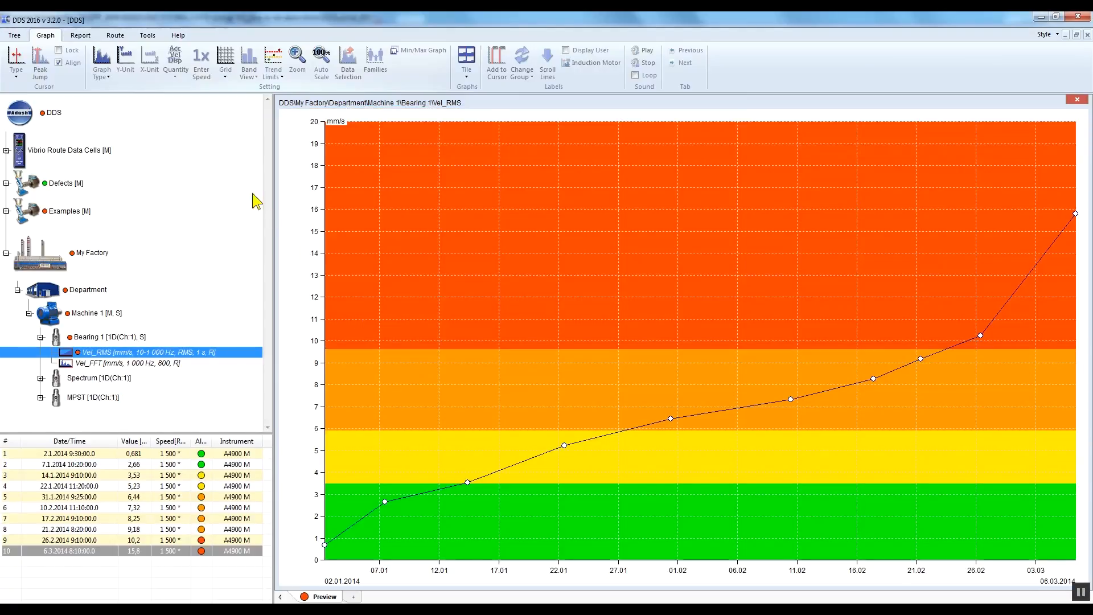
# Step: Open the alarm list and change the Danger alarm's name to "Stop the machine"
pyautogui.click(148, 35)
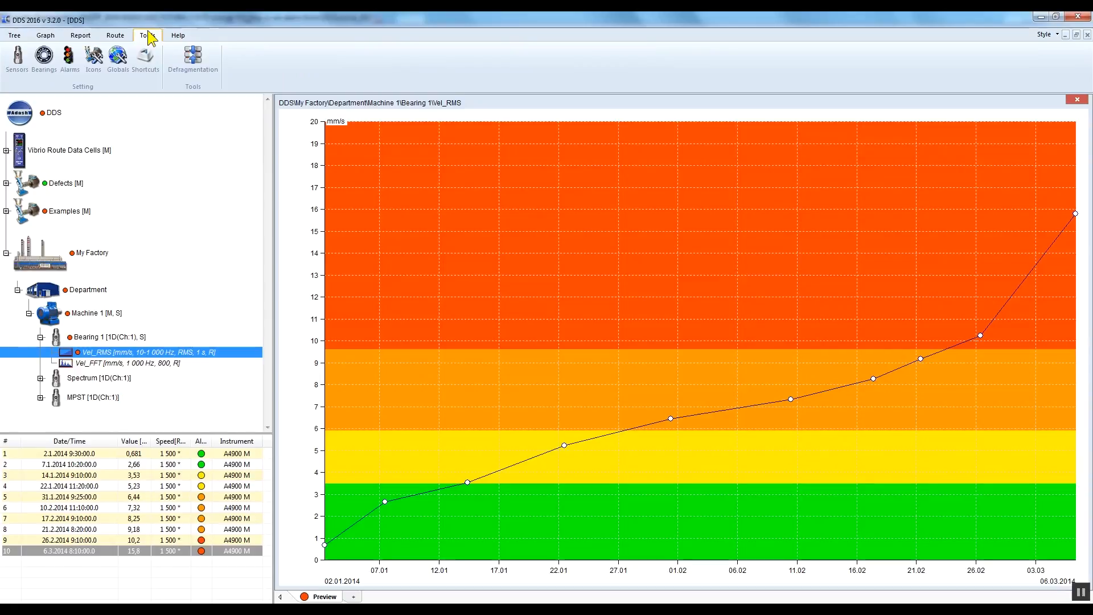
pyautogui.click(70, 64)
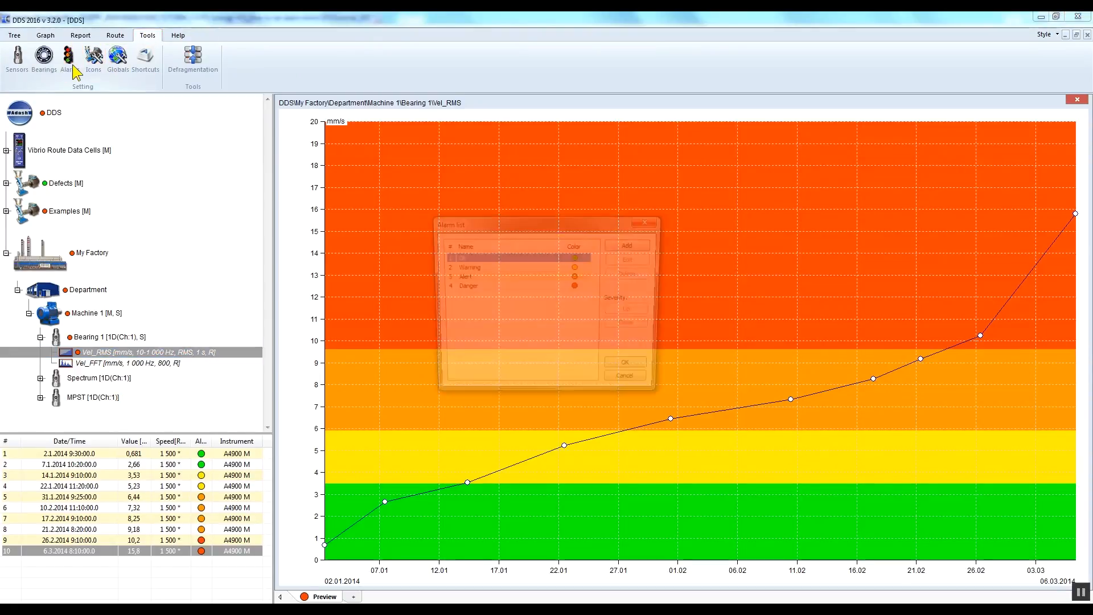
pyautogui.click(480, 267)
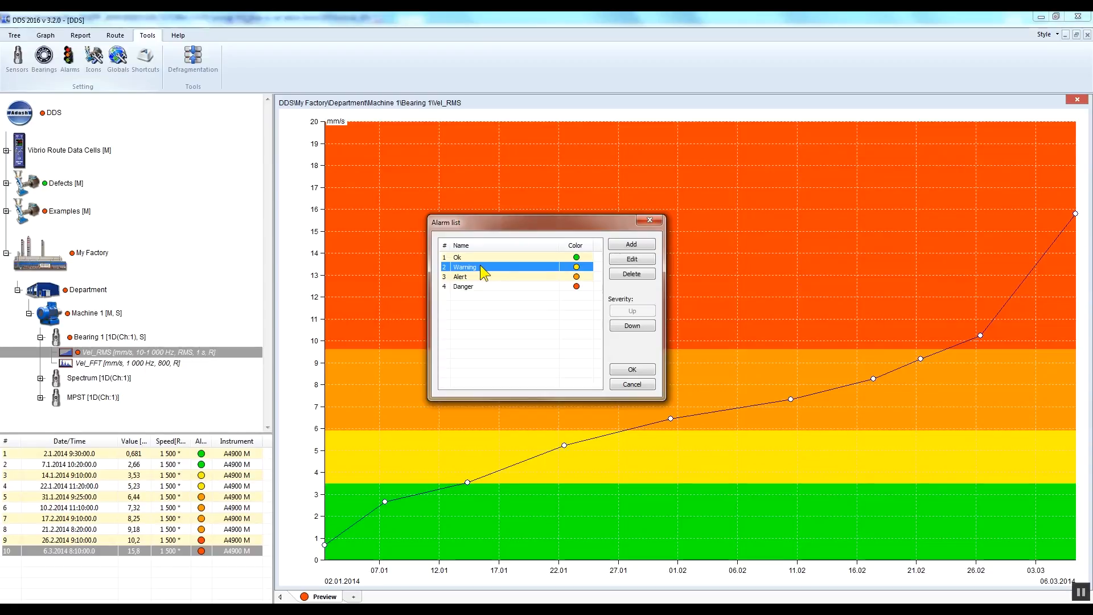
pyautogui.click(484, 286)
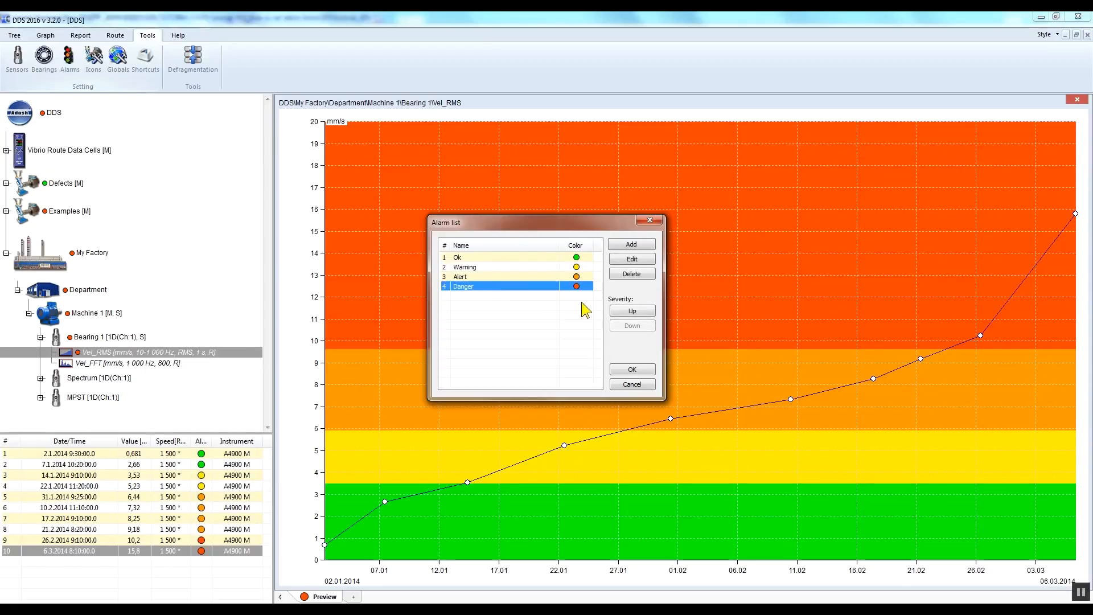
pyautogui.click(630, 259)
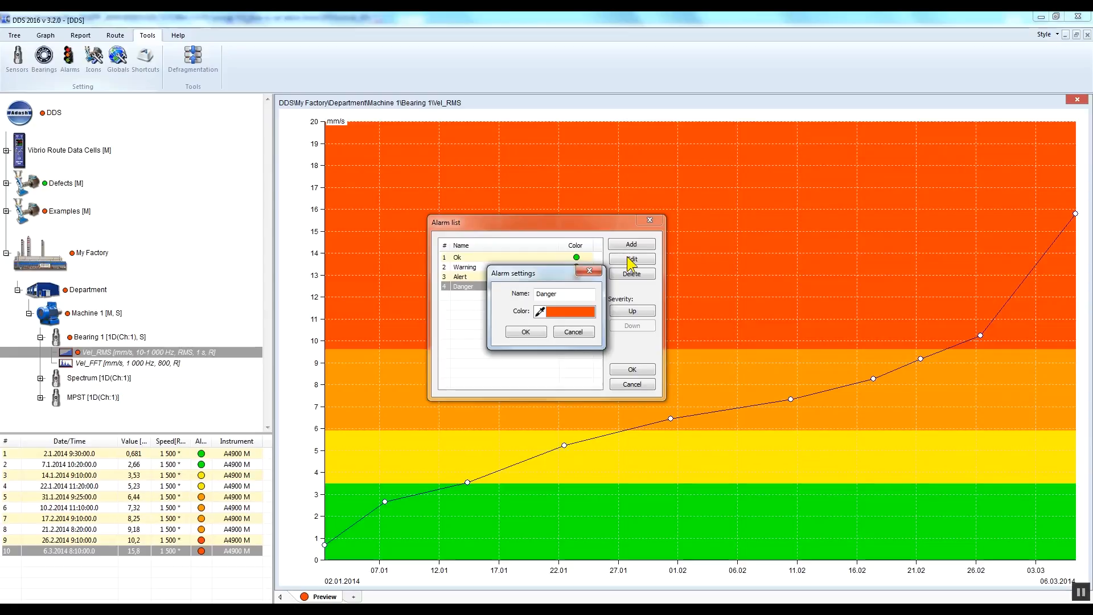
pyautogui.moveTo(559, 293); pyautogui.dragTo(538, 292)
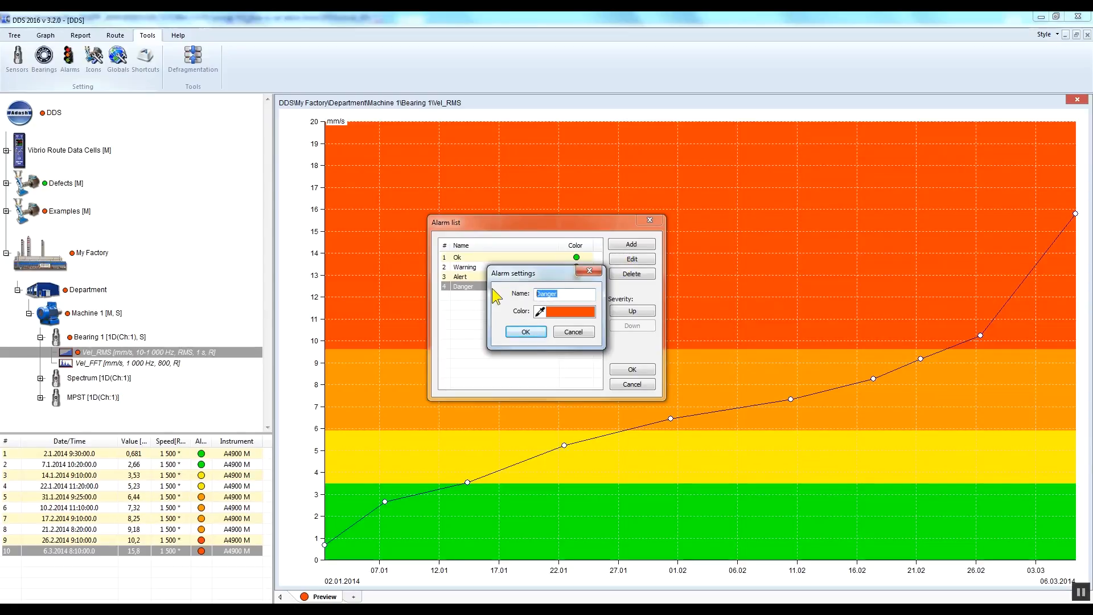
pyautogui.write('S')
# Step: Set the renamed alarm's color to dark red and apply the changes to the alarm list
pyautogui.click(560, 319)
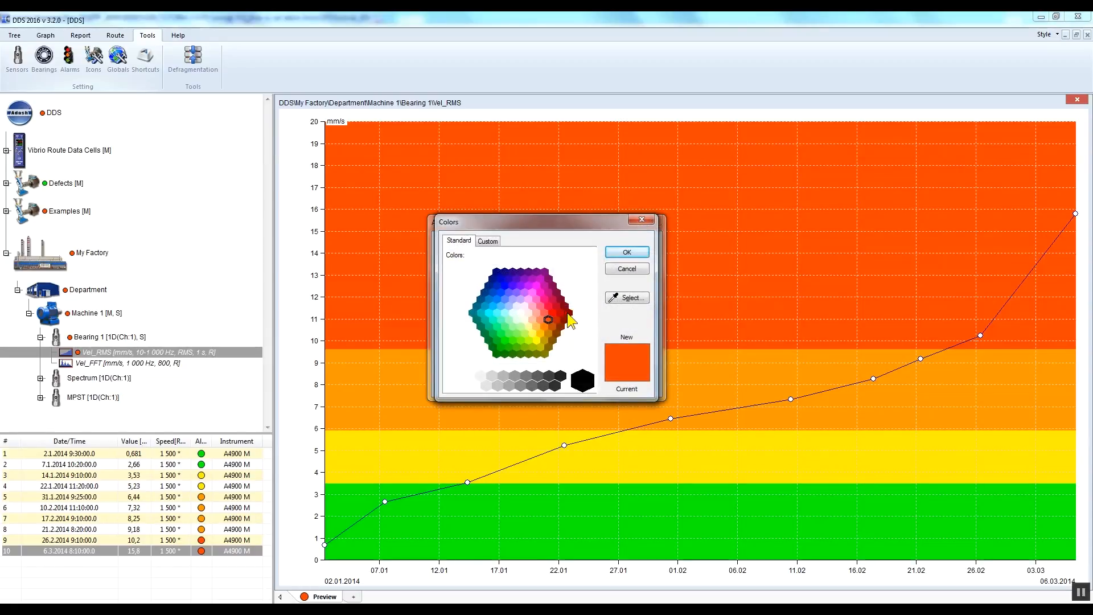
pyautogui.click(568, 316)
pyautogui.click(627, 252)
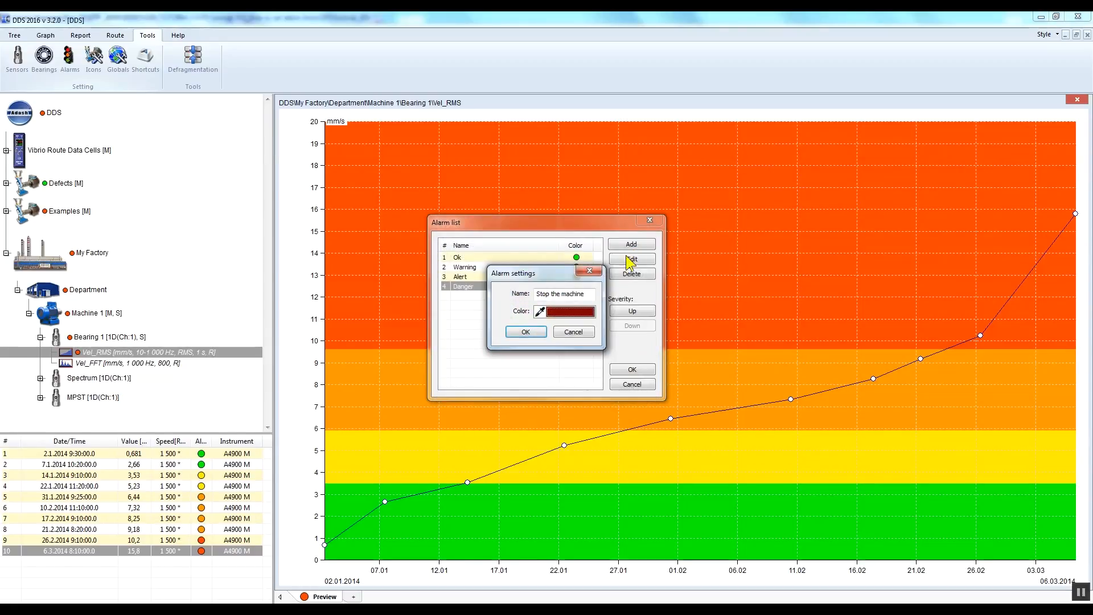
pyautogui.click(526, 333)
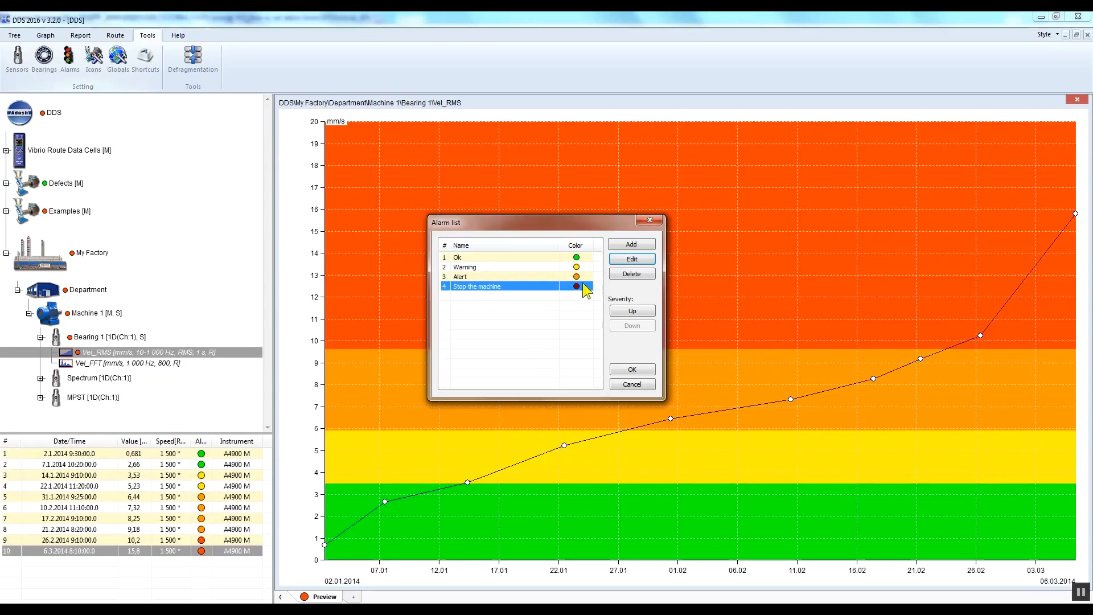
pyautogui.click(640, 370)
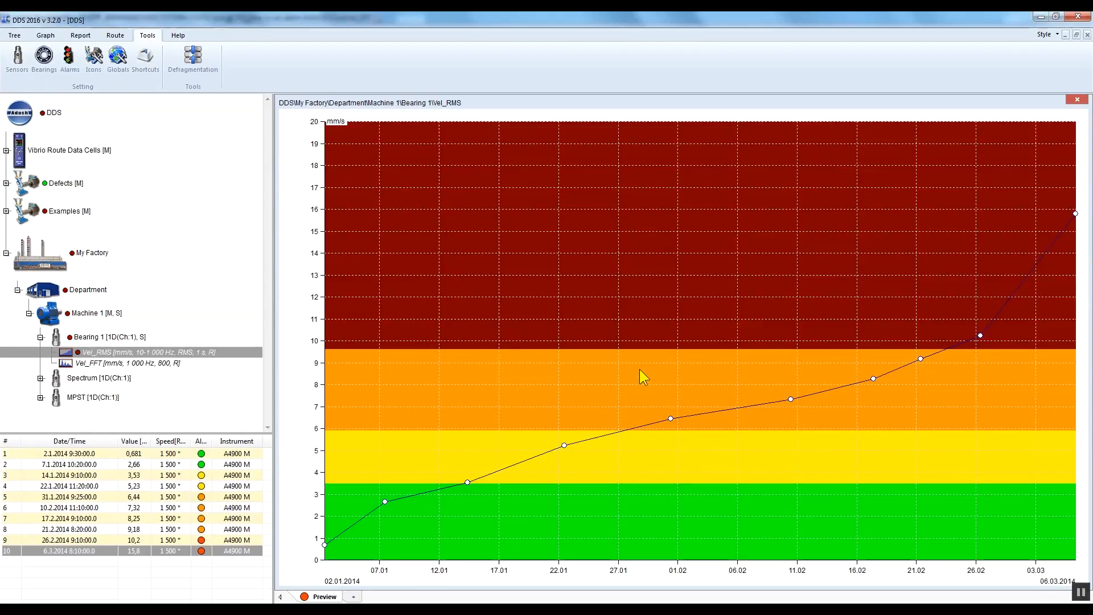